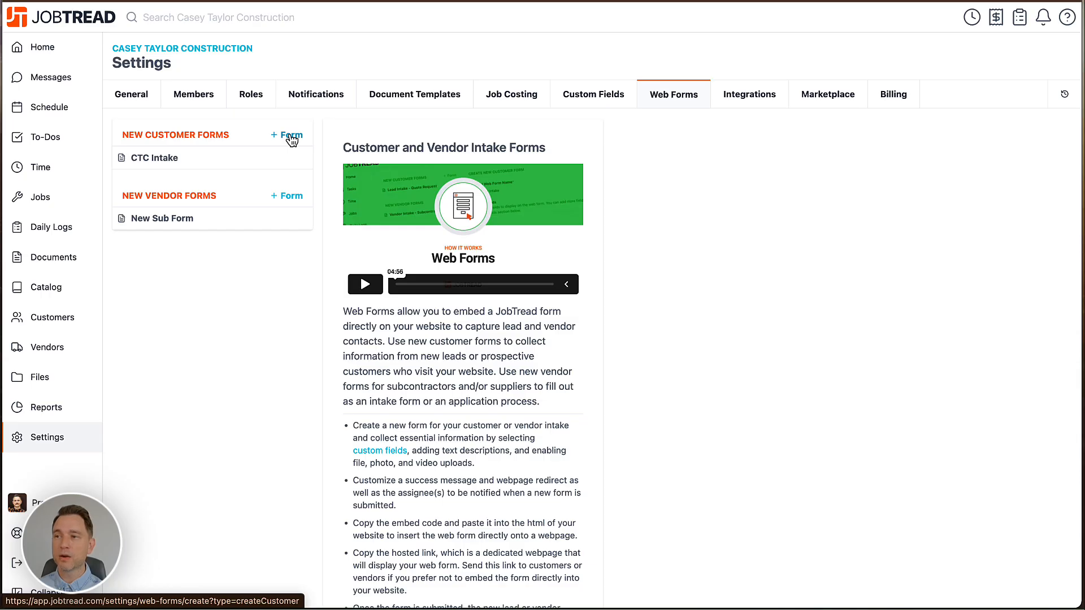
Start a new customer form with the internal web form name "Webform 2".
{"action": "left_click", "coordinate": [291, 139]}
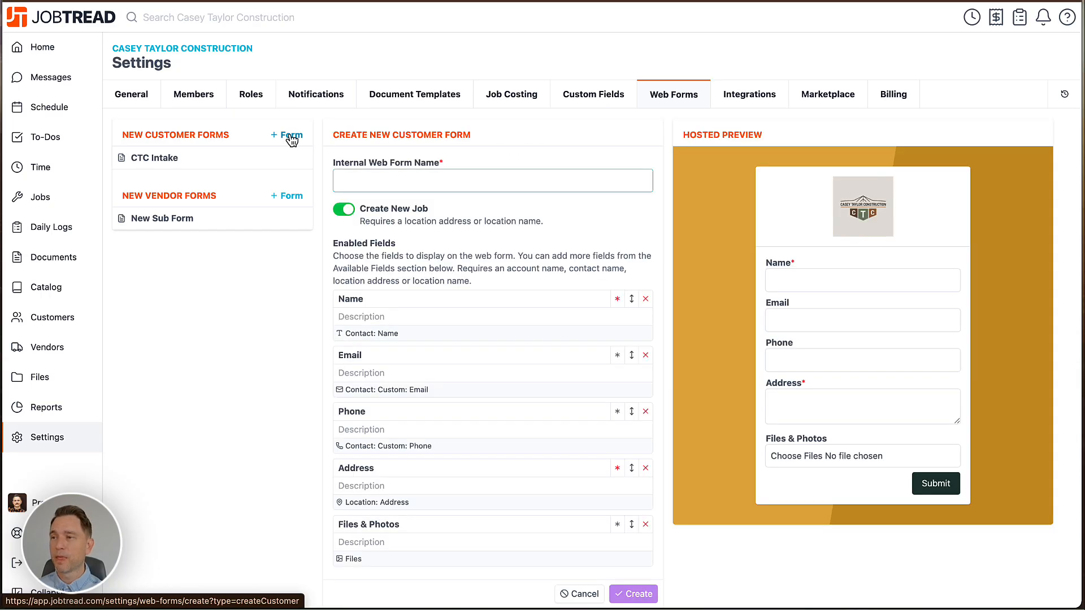
{"action": "left_click", "coordinate": [343, 176]}
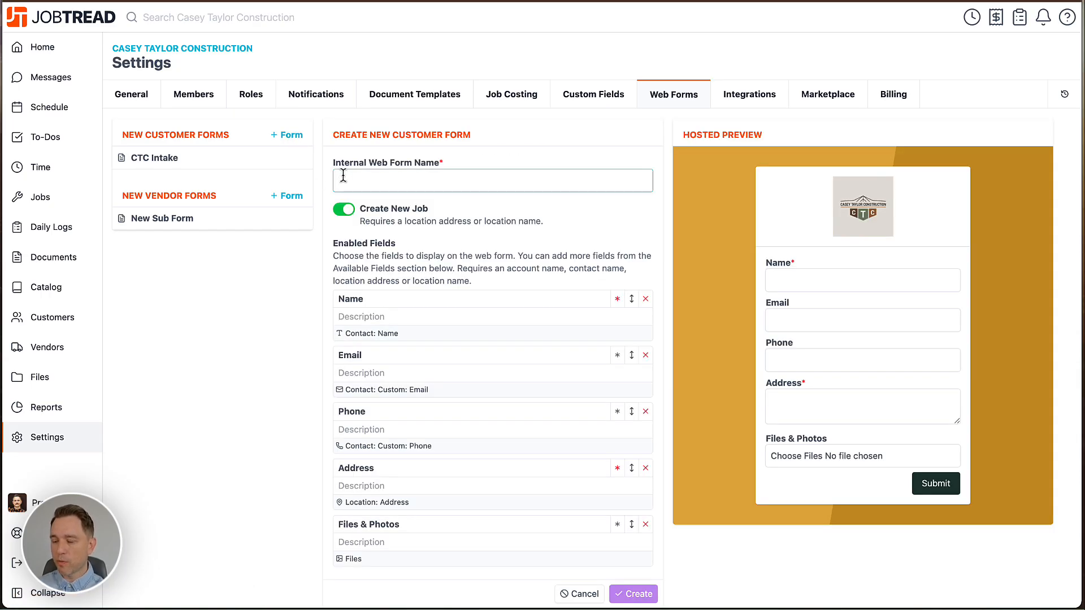
{"action": "type", "text": "Webform 2"}
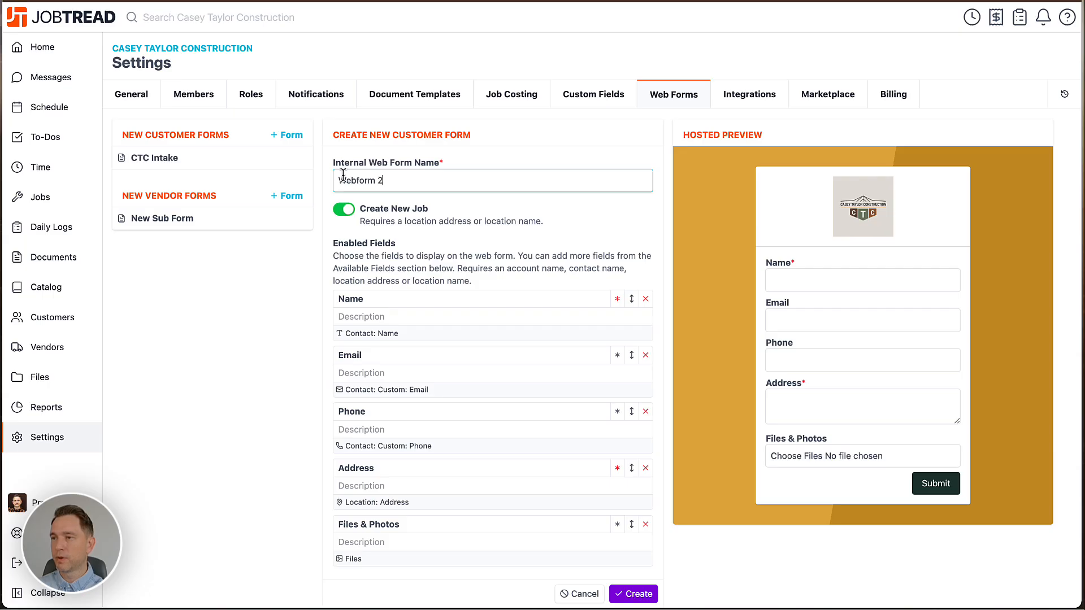
{"action": "left_click", "coordinate": [326, 210]}
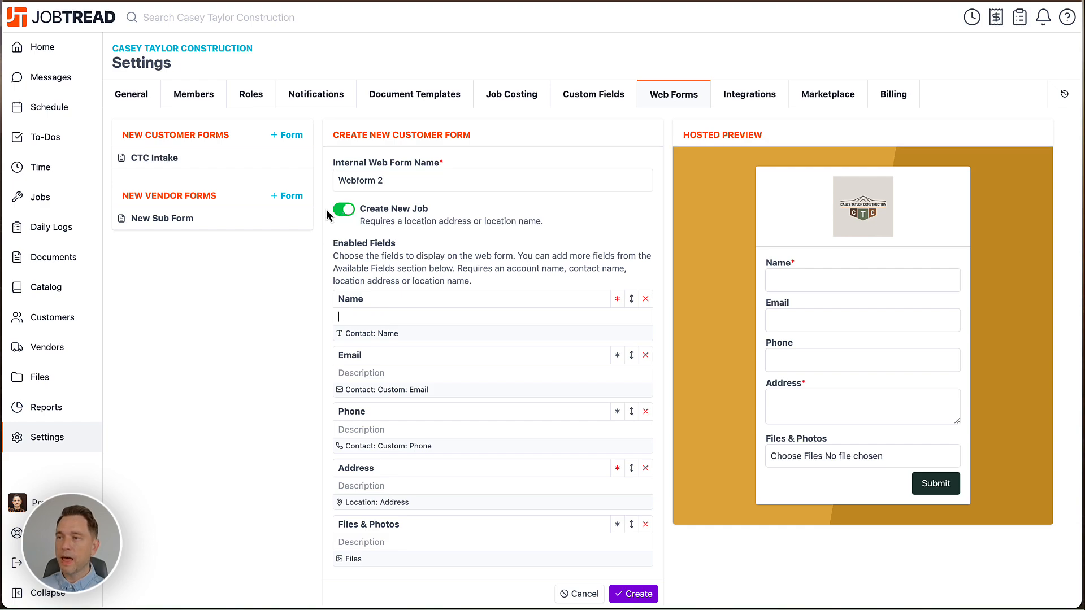
Try relabelling the Name field as "What's Your Name?" and undo the change.
{"action": "scroll", "coordinate": [326, 210], "scroll_direction": "down", "scroll_amount": 2}
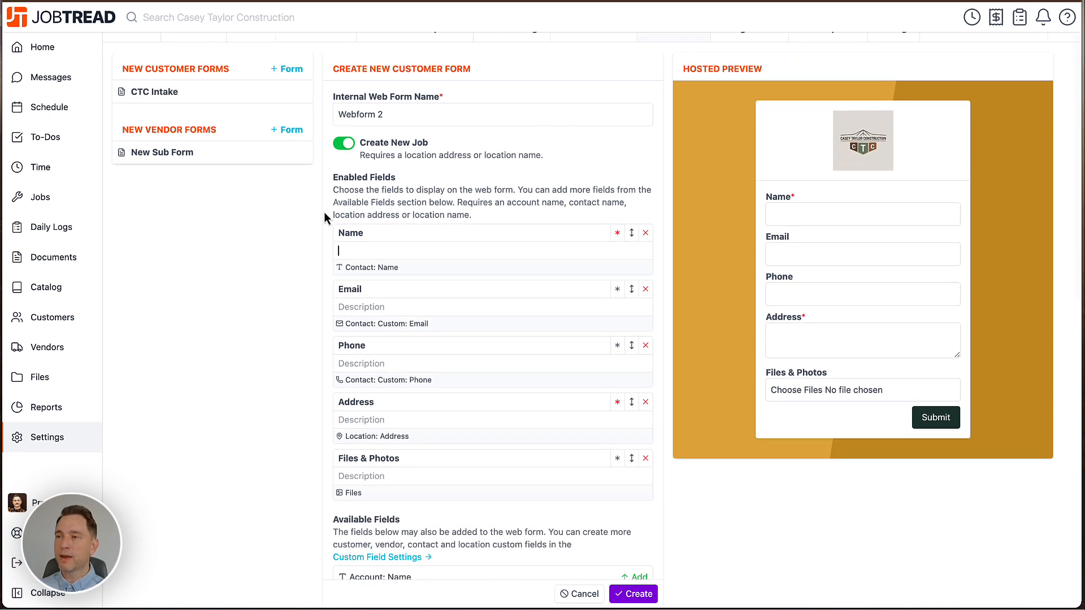
{"action": "left_click", "coordinate": [323, 212]}
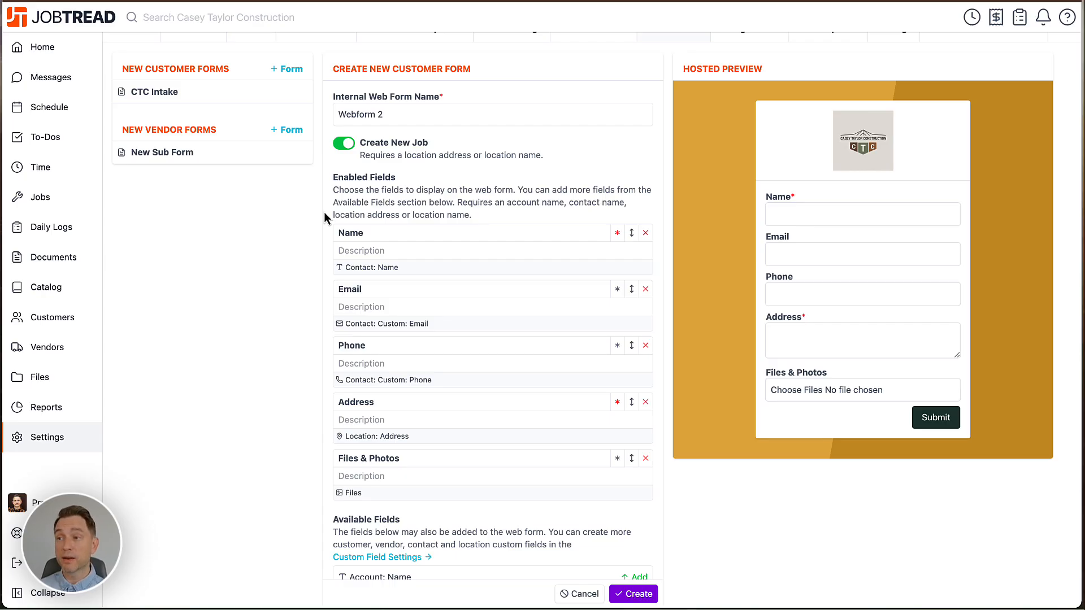
{"action": "double_click", "coordinate": [346, 234]}
{"action": "type", "text": "What's Your Name?"}
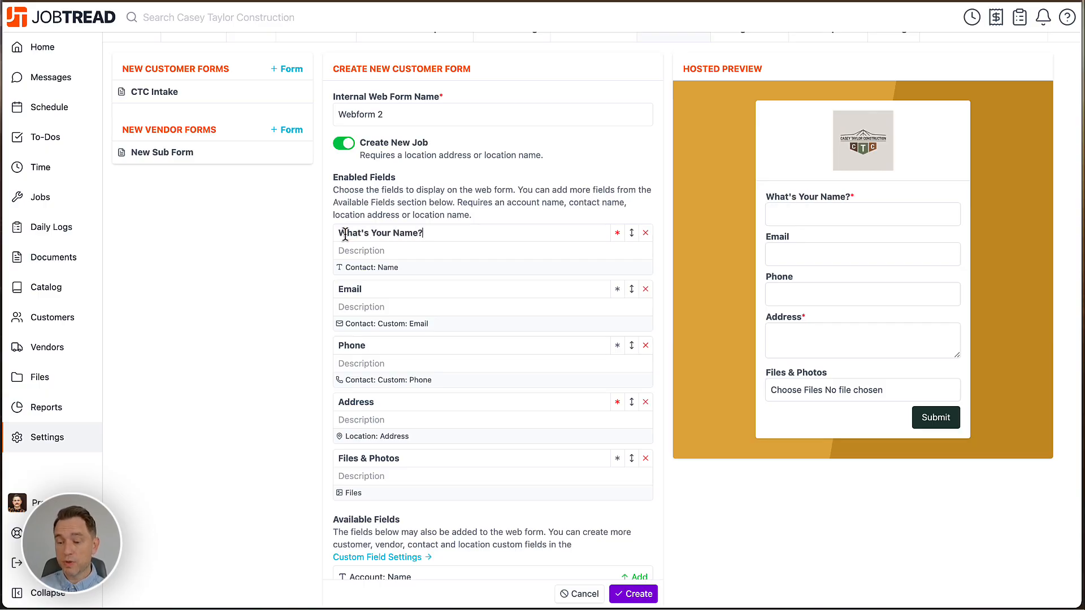
{"action": "key", "text": "super+z"}
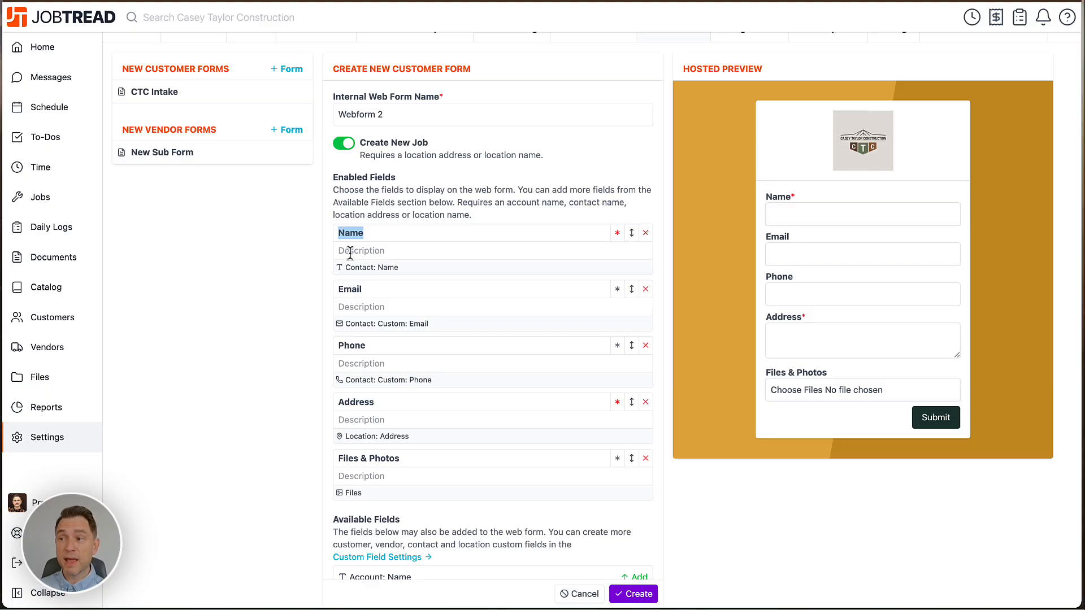
Set the description of the enabled Name field to "First, Last".
{"action": "left_click", "coordinate": [350, 252]}
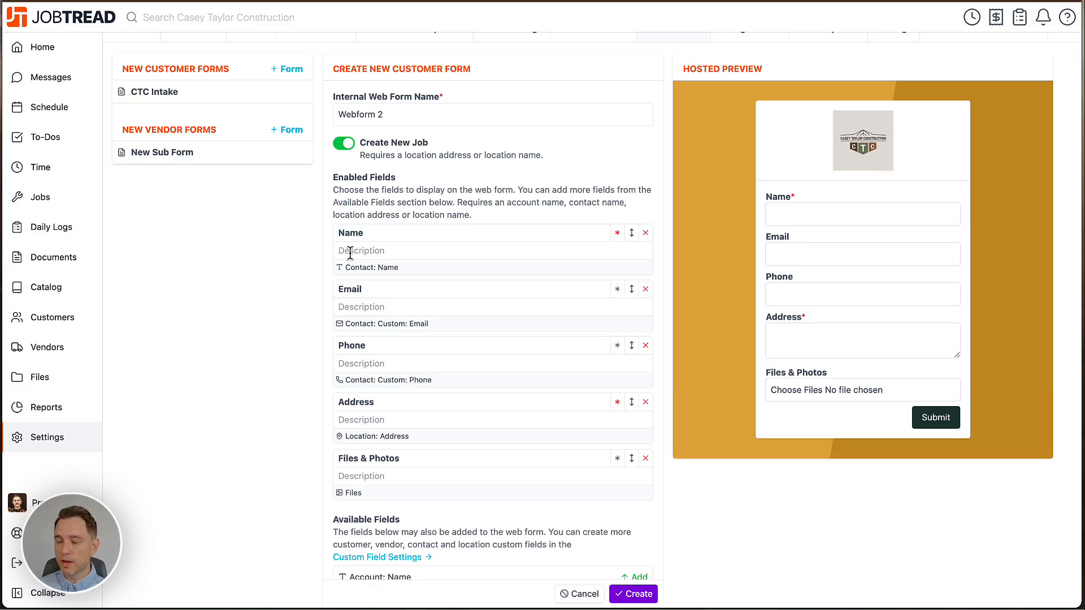
{"action": "type", "text": "First, "}
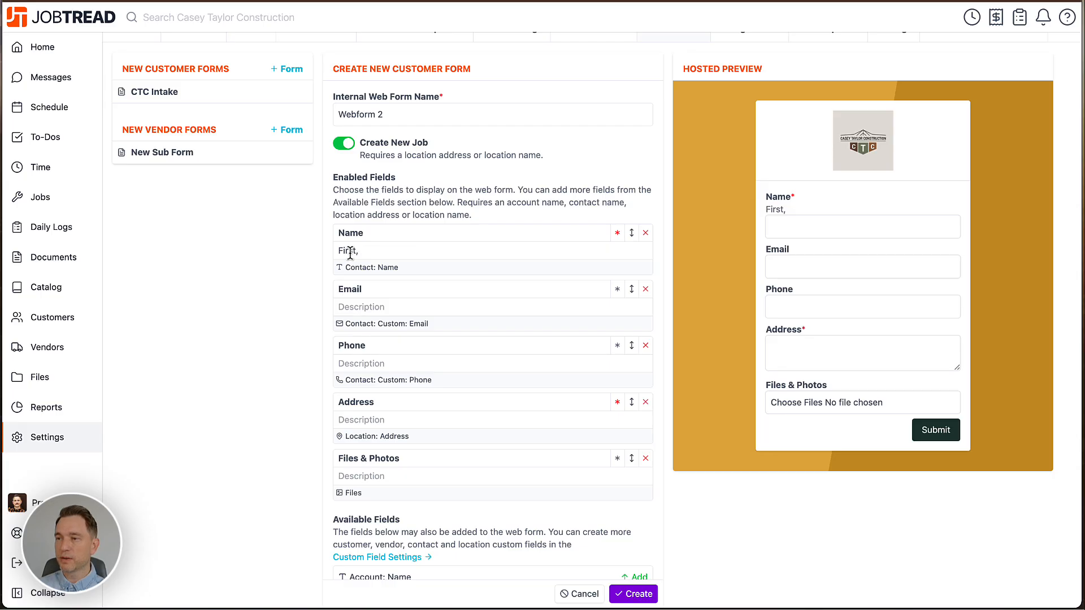
{"action": "type", "text": "Last"}
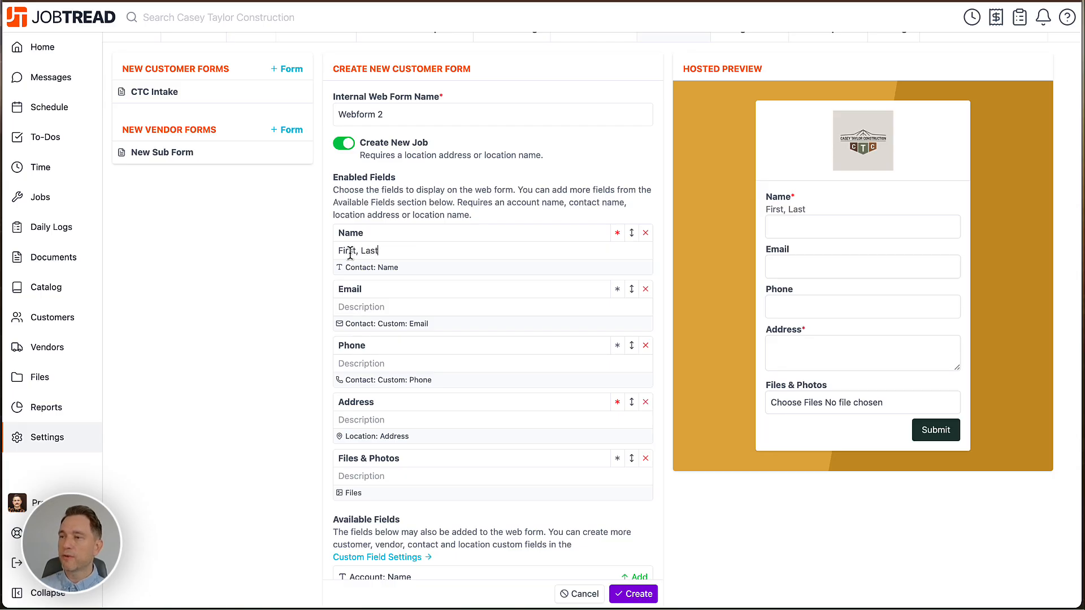
{"action": "triple_click", "coordinate": [350, 253]}
{"action": "left_click", "coordinate": [325, 304]}
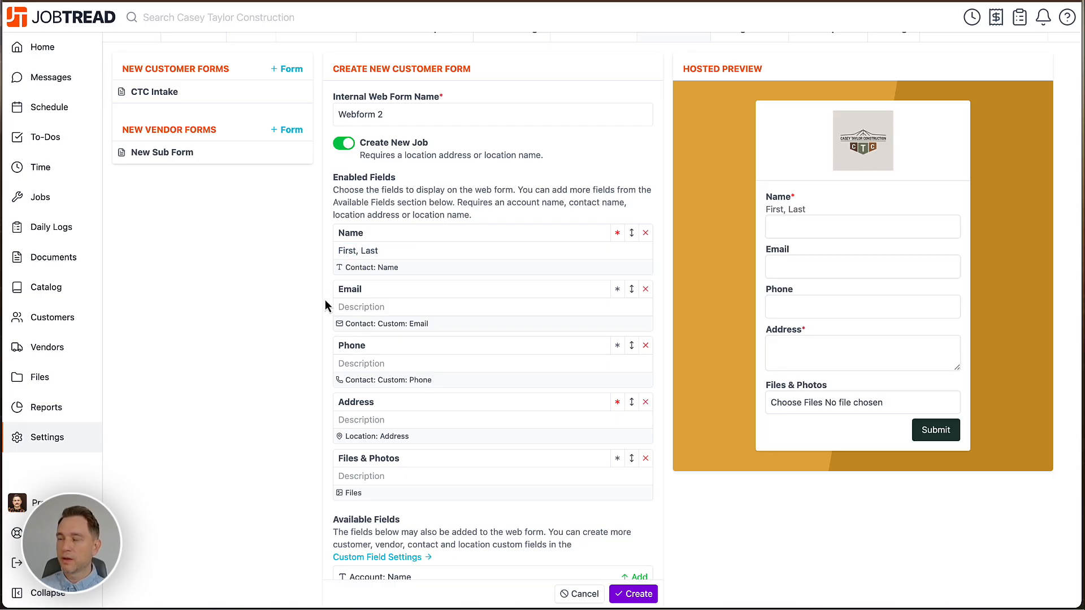
Relabel the Address field as "Property Address" and give it the description "(Where is the Job Located?)".
{"action": "scroll", "coordinate": [326, 300], "scroll_direction": "down", "scroll_amount": 3}
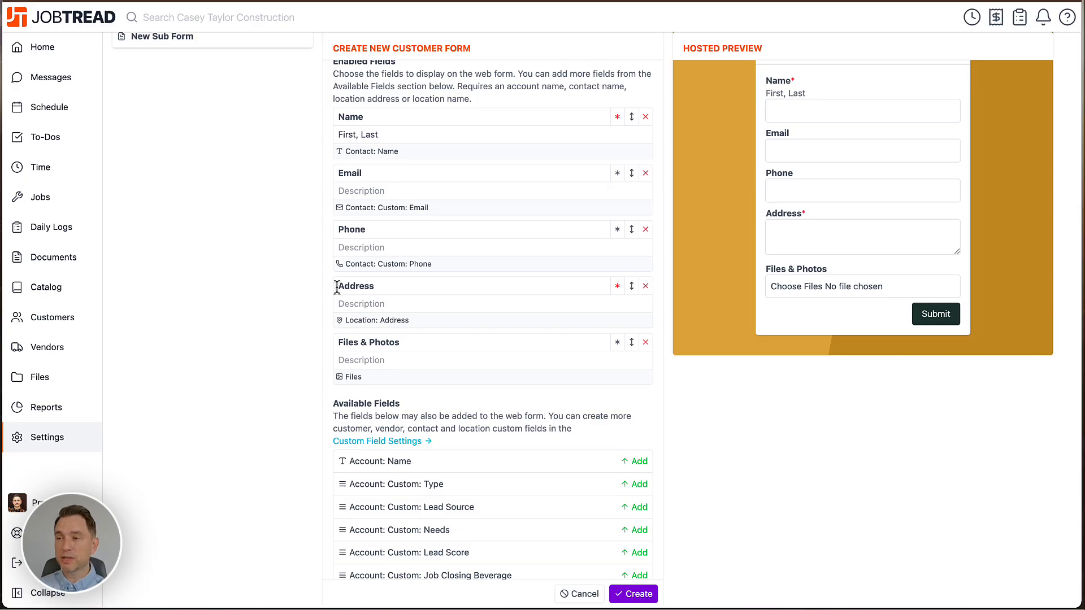
{"action": "type", "text": "Property"}
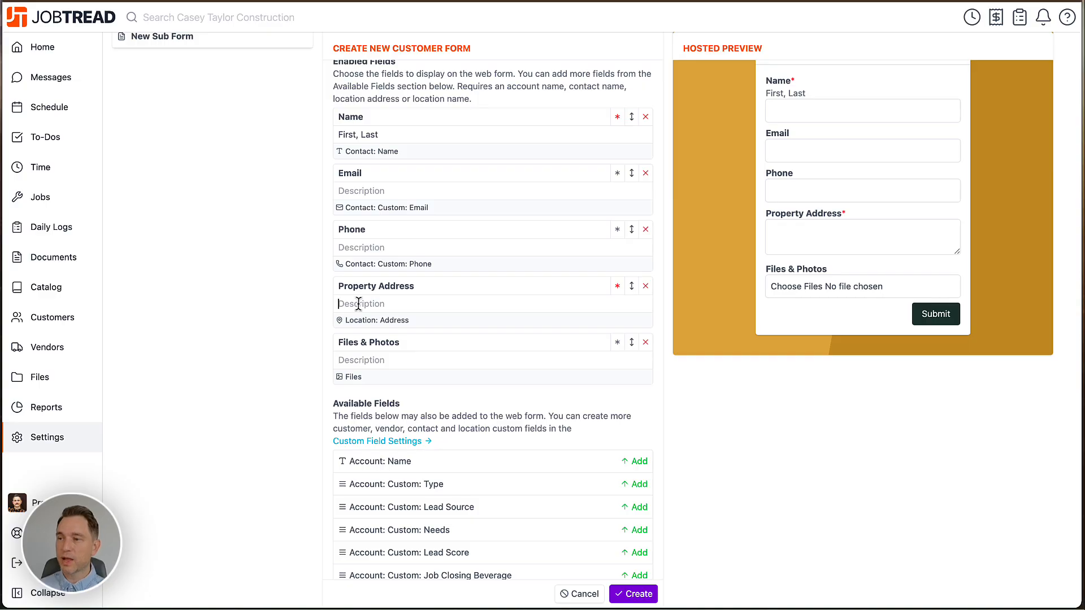
{"action": "left_click", "coordinate": [359, 305]}
{"action": "type", "text": "(Where is t"}
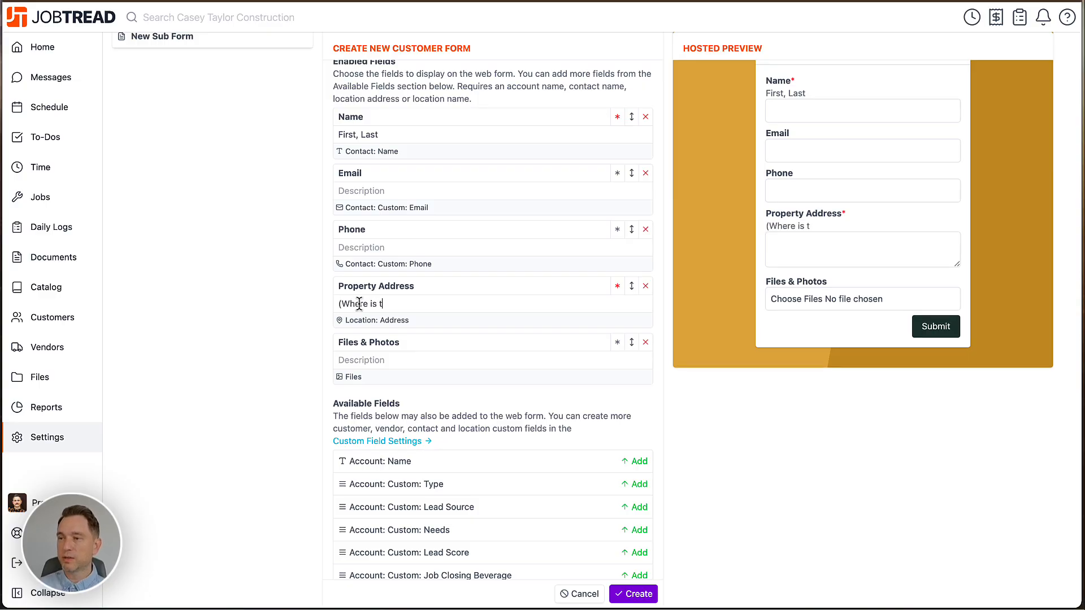
{"action": "type", "text": "he Job Located?)"}
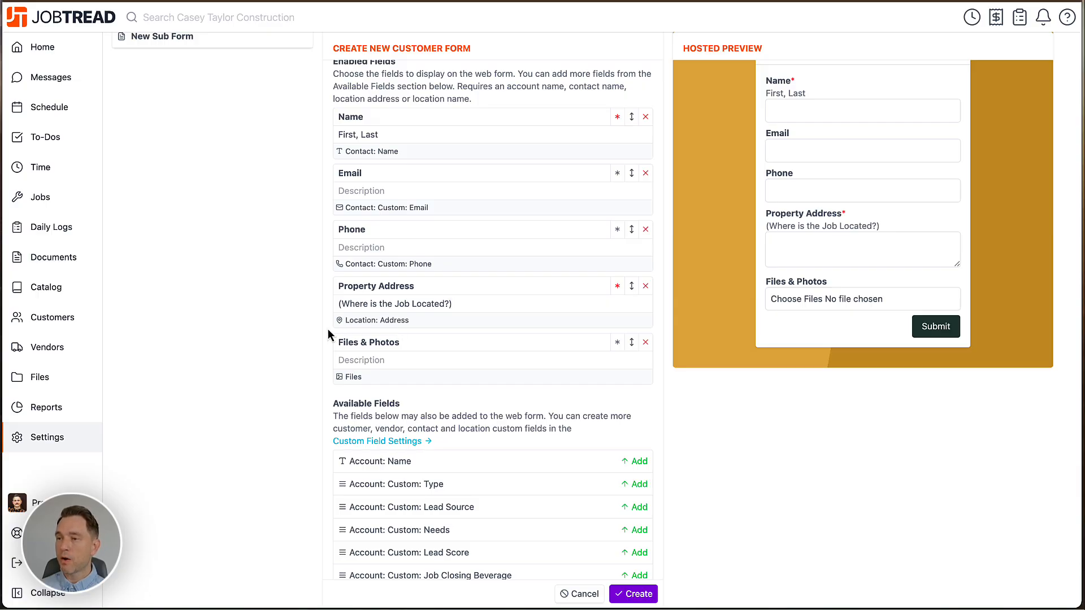
Give the Files & Photos field the description "(Please include no less than 3)" and make it required.
{"action": "scroll", "coordinate": [328, 335], "scroll_direction": "down", "scroll_amount": 2}
{"action": "left_click", "coordinate": [364, 283]}
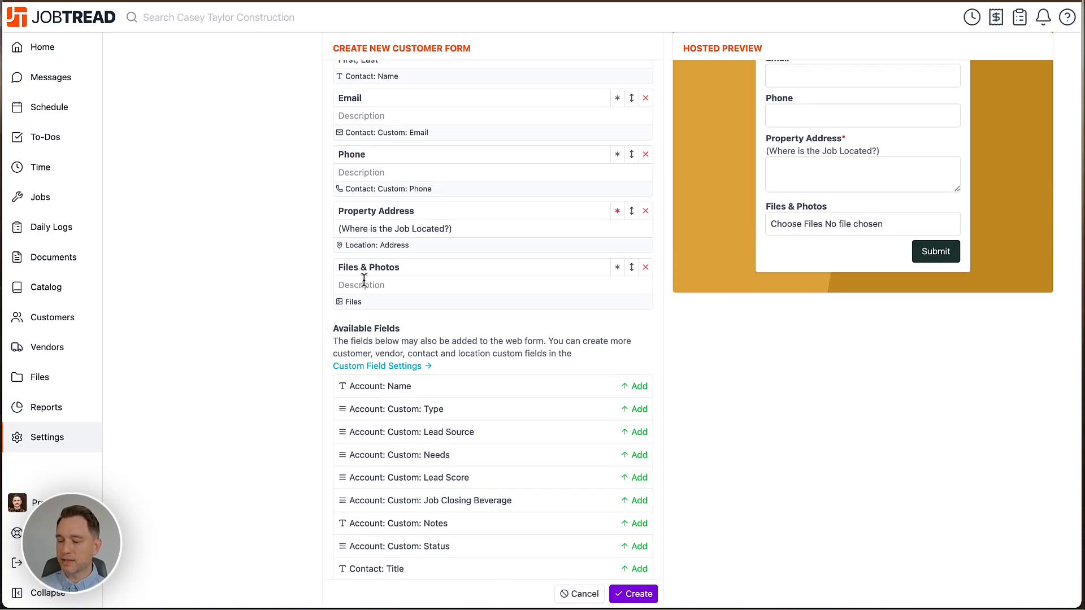
{"action": "type", "text": "(Pleas"}
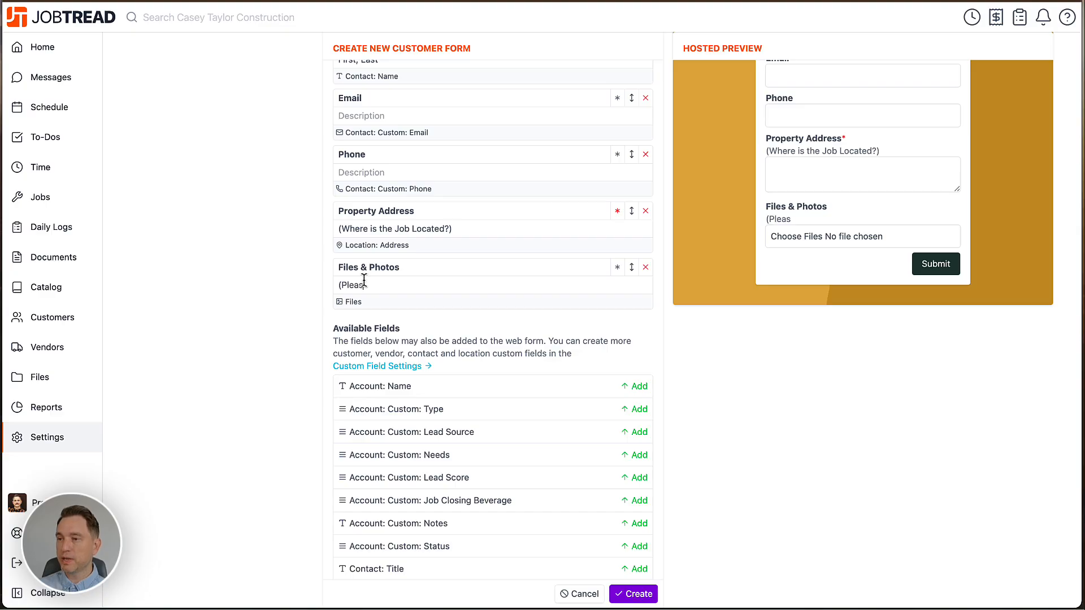
{"action": "type", "text": "e include n"}
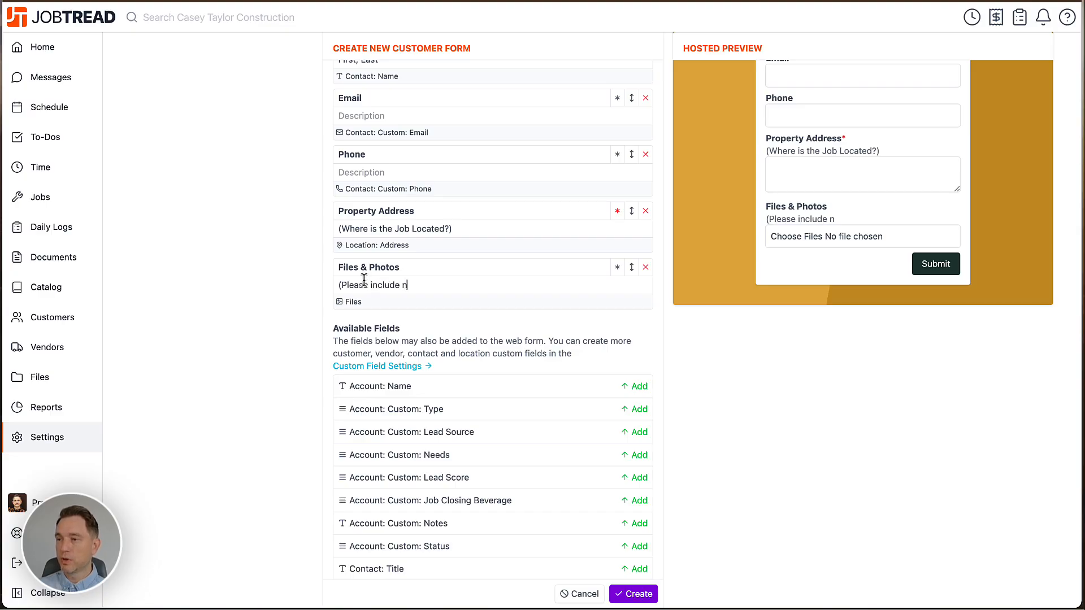
{"action": "type", "text": "o less than 3)"}
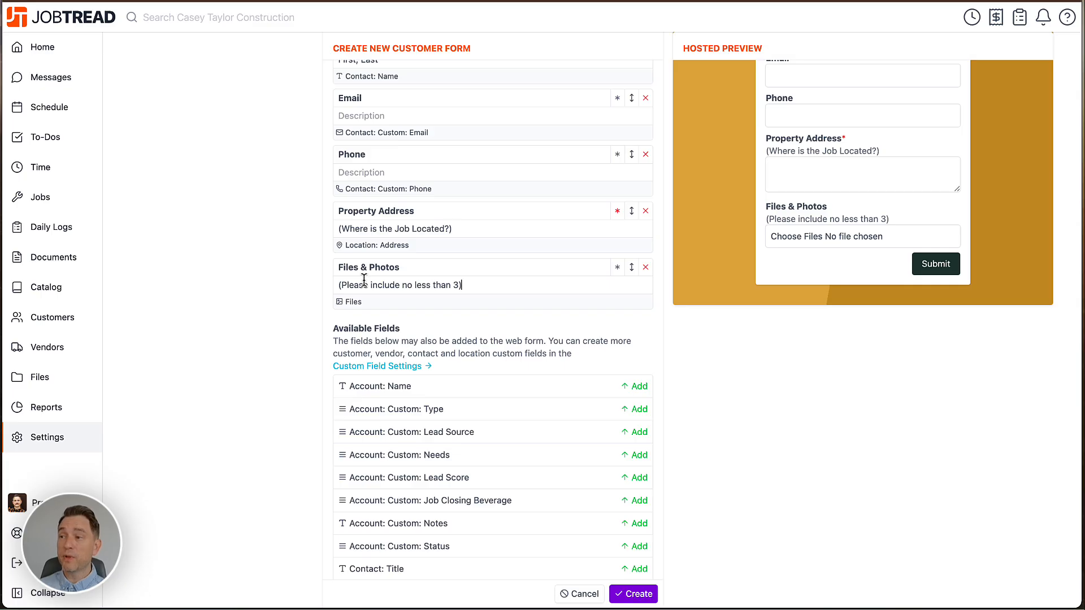
{"action": "left_click", "coordinate": [618, 269]}
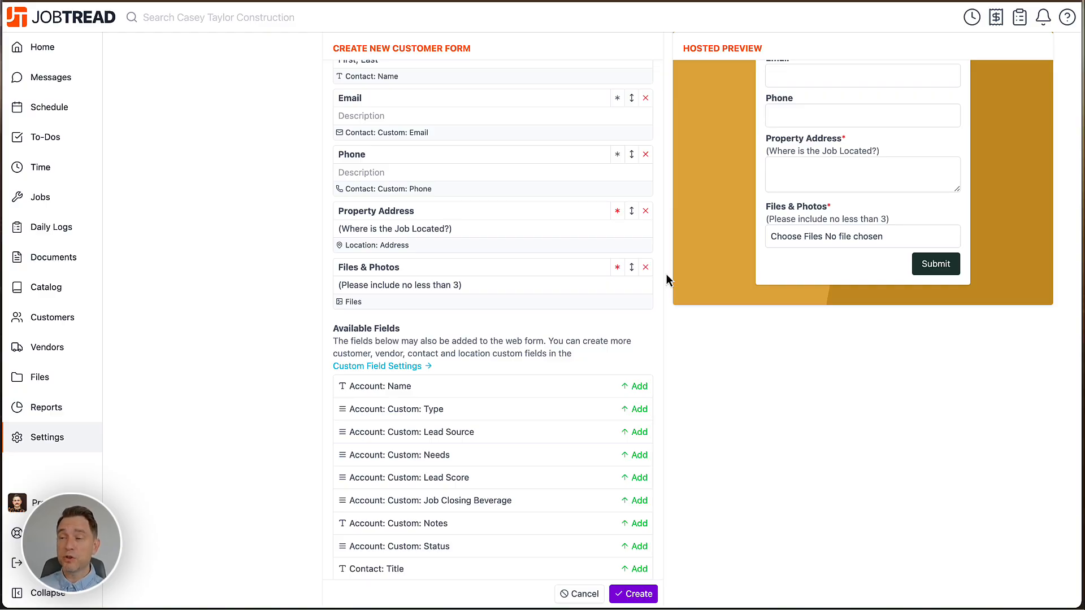
Add the account custom fields Lead Source, Needs and Notes to the web form.
{"action": "scroll", "coordinate": [666, 275], "scroll_direction": "down", "scroll_amount": 3}
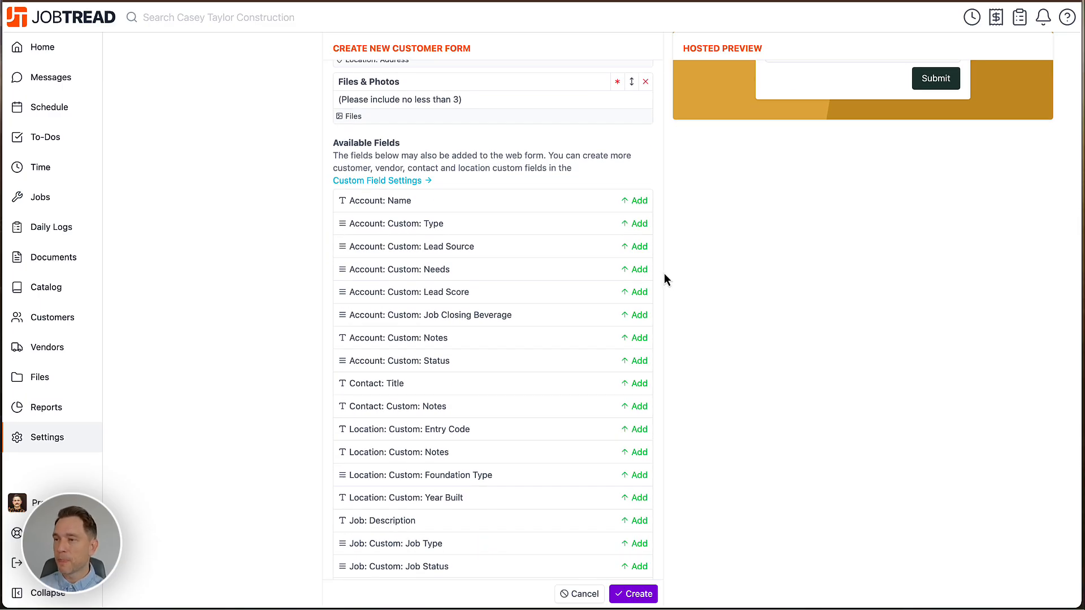
{"action": "left_click", "coordinate": [638, 246]}
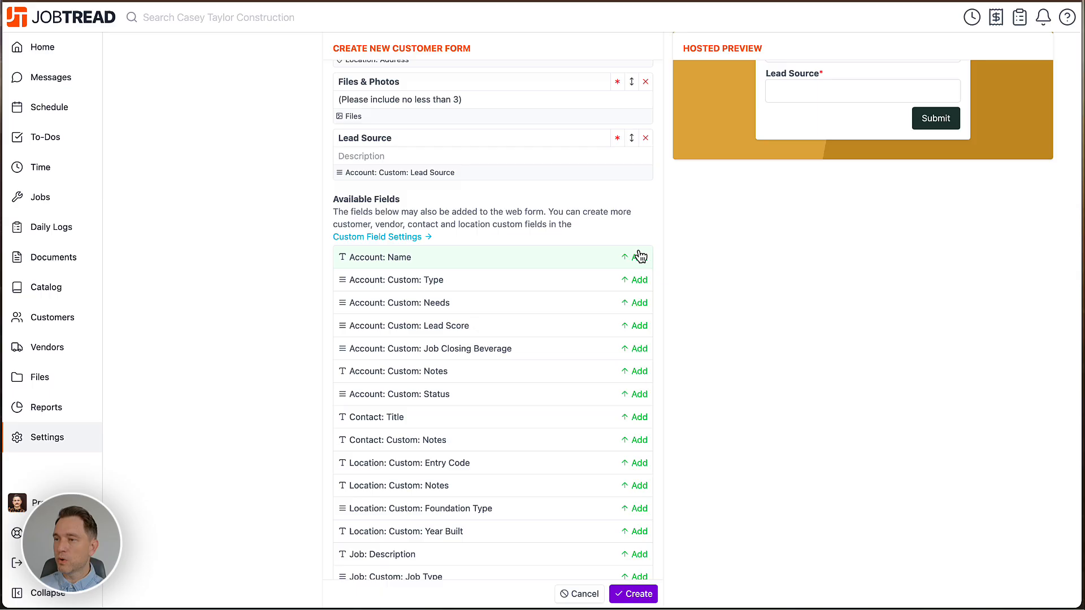
{"action": "left_click", "coordinate": [644, 305]}
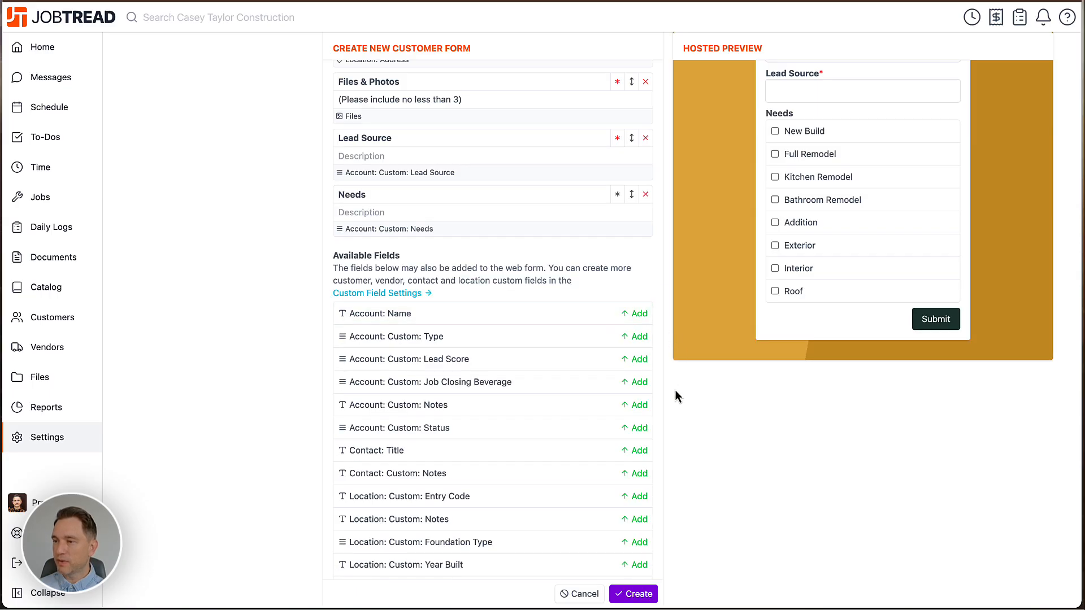
{"action": "scroll", "coordinate": [676, 396], "scroll_direction": "down", "scroll_amount": 1}
{"action": "left_click", "coordinate": [645, 390]}
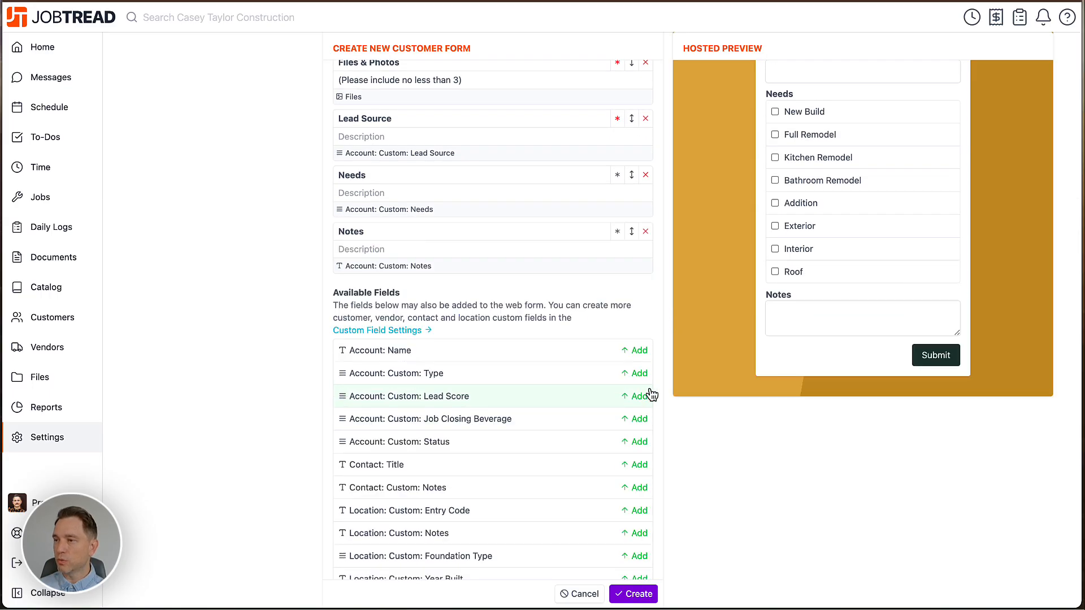
Reorder the enabled fields, placing Files & Photos last after Notes and Lead Source directly above Property Address.
{"action": "scroll", "coordinate": [661, 393], "scroll_direction": "up", "scroll_amount": 3}
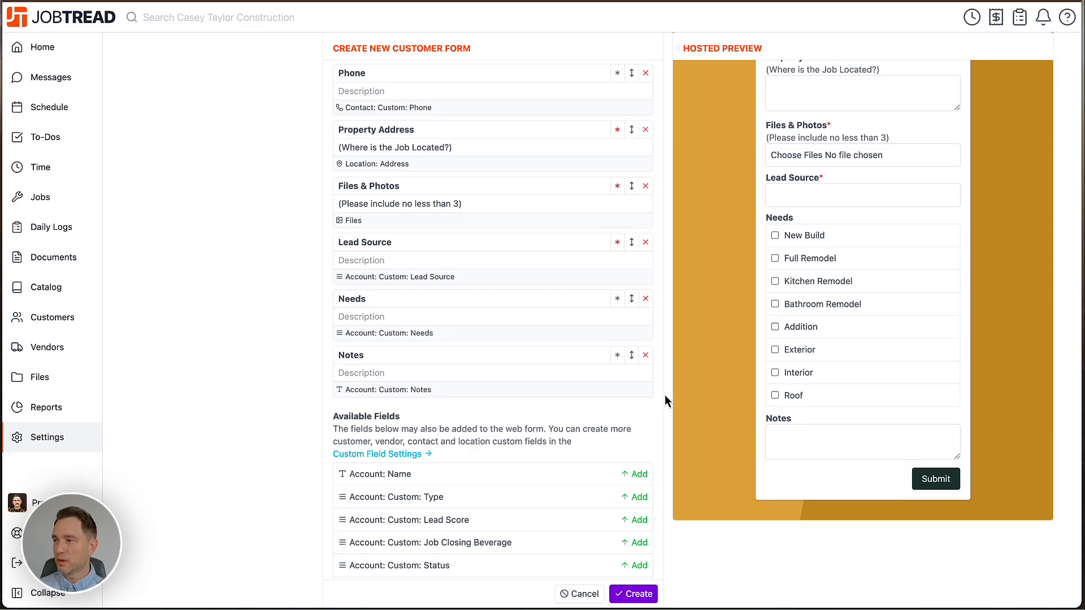
{"action": "scroll", "coordinate": [664, 394], "scroll_direction": "up", "scroll_amount": 1}
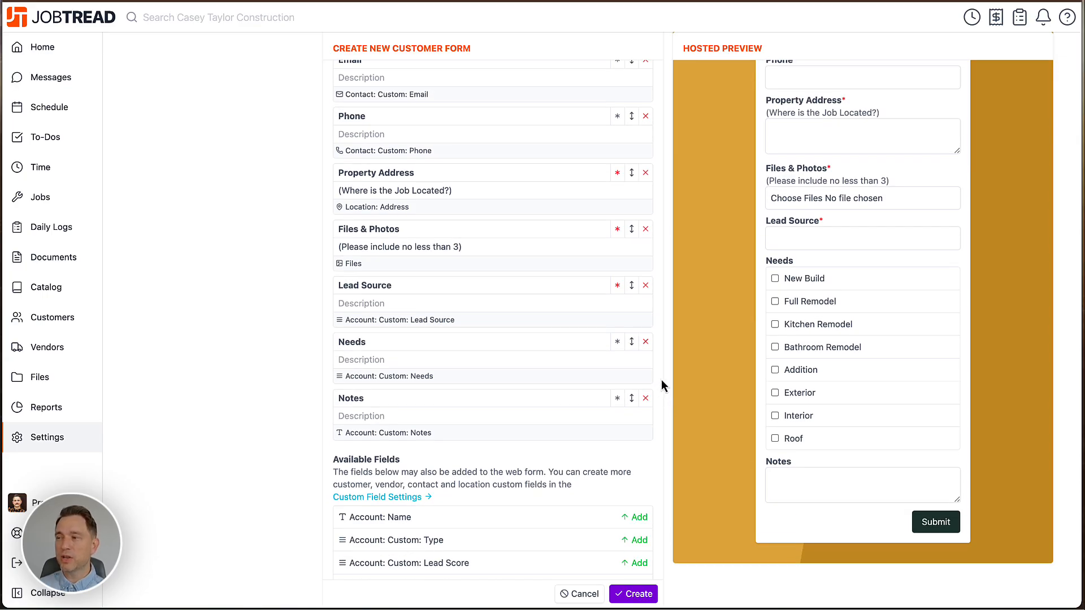
{"action": "scroll", "coordinate": [662, 384], "scroll_direction": "up", "scroll_amount": 1}
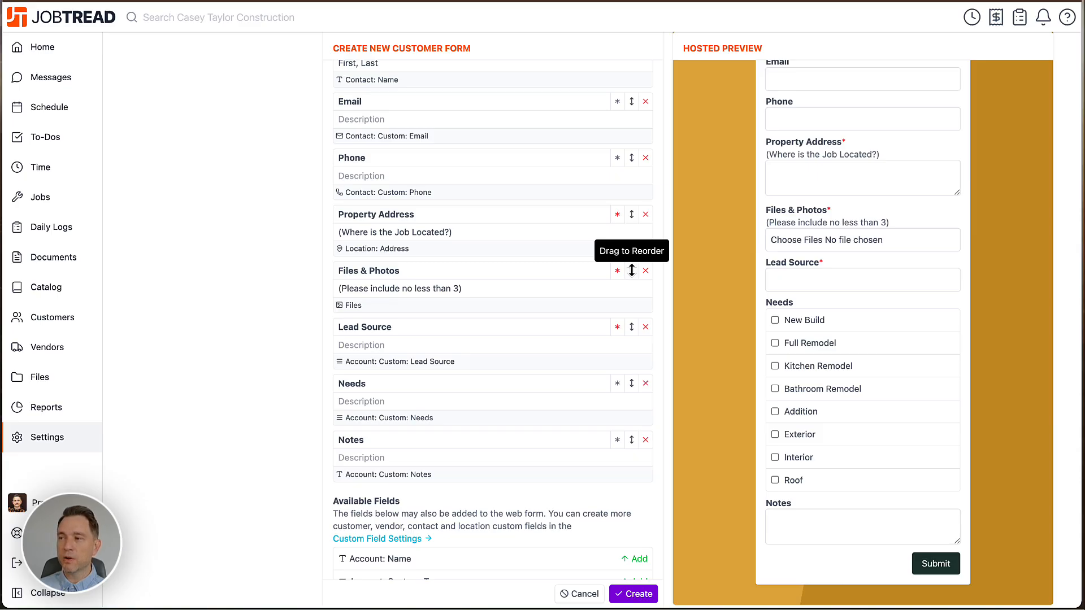
{"action": "left_click_drag", "start_coordinate": [632, 271], "coordinate": [629, 477]}
{"action": "scroll", "coordinate": [681, 321], "scroll_direction": "up", "scroll_amount": 2}
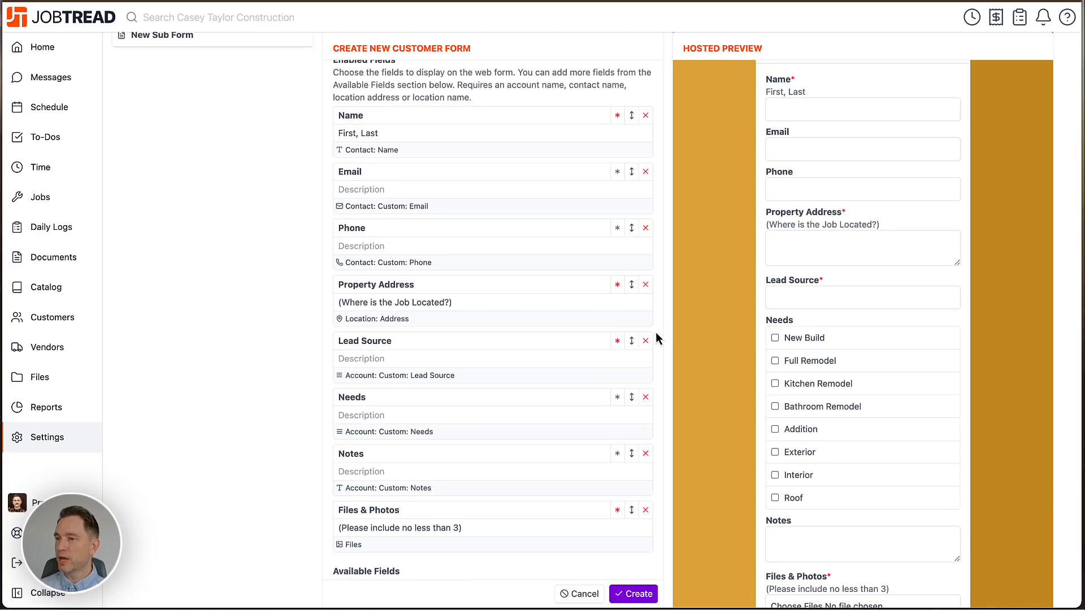
{"action": "left_click_drag", "start_coordinate": [633, 342], "coordinate": [631, 288]}
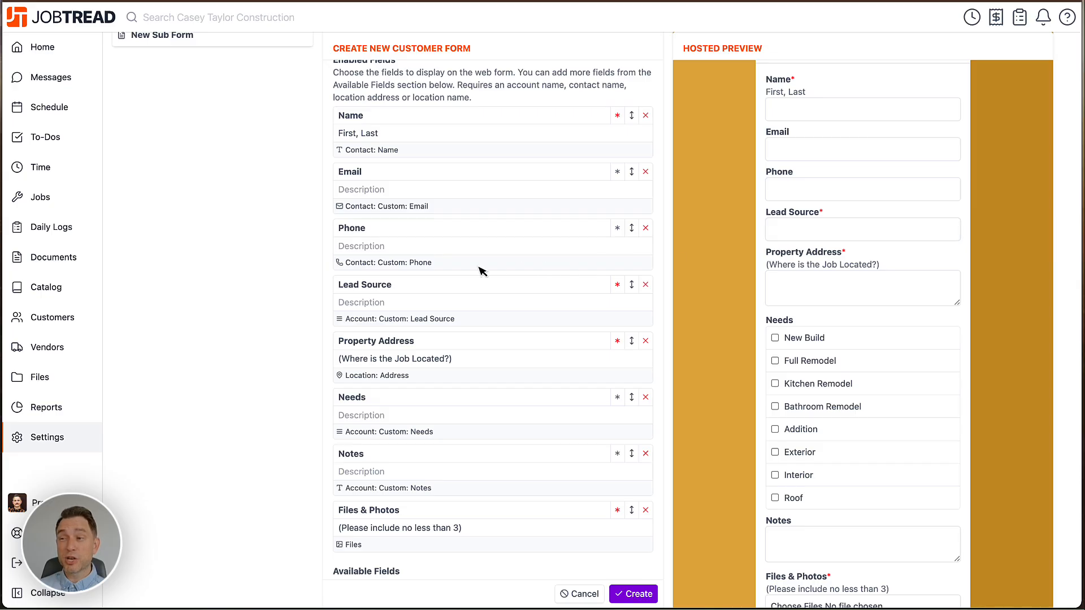
Relabel the Lead Source field as "How Did You Hear About Us?".
{"action": "triple_click", "coordinate": [366, 286]}
{"action": "type", "text": "How"}
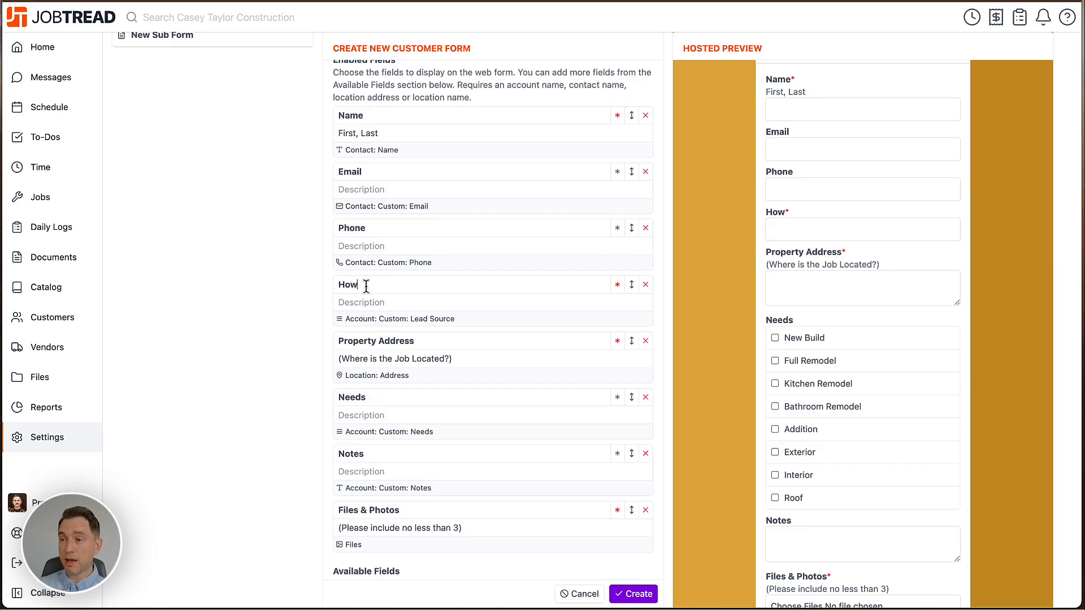
{"action": "type", "text": " Did You Hear About Us?"}
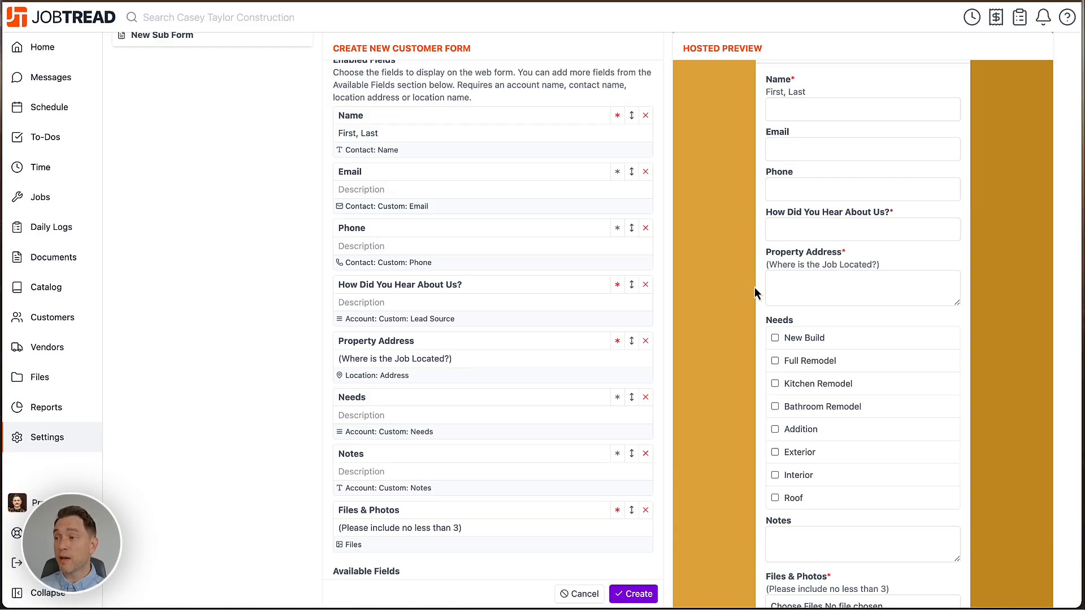
{"action": "scroll", "coordinate": [755, 287], "scroll_direction": "down", "scroll_amount": 2}
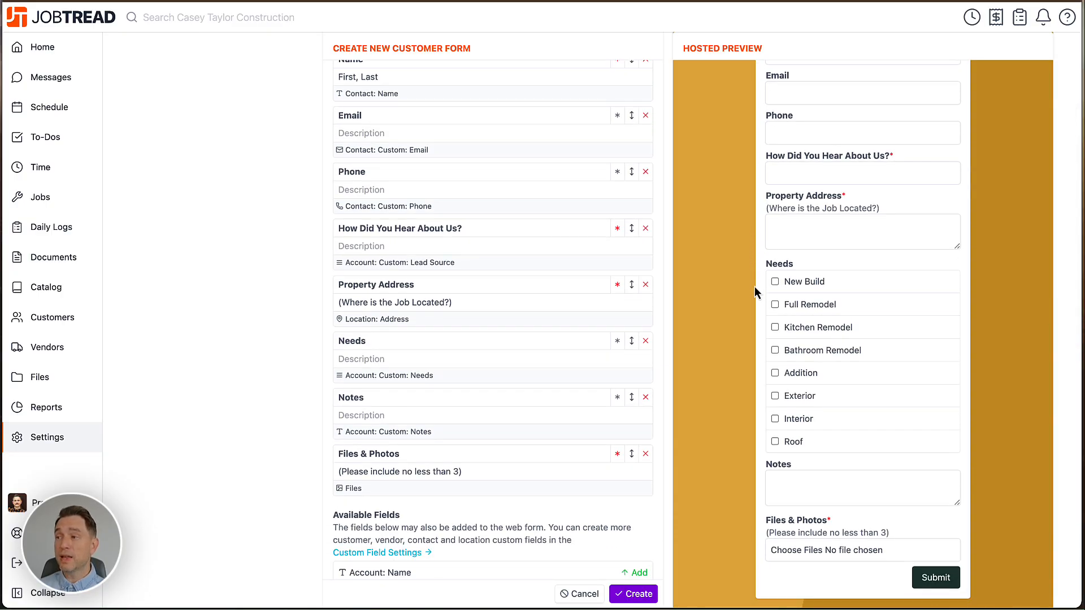
{"action": "scroll", "coordinate": [755, 286], "scroll_direction": "down", "scroll_amount": 2}
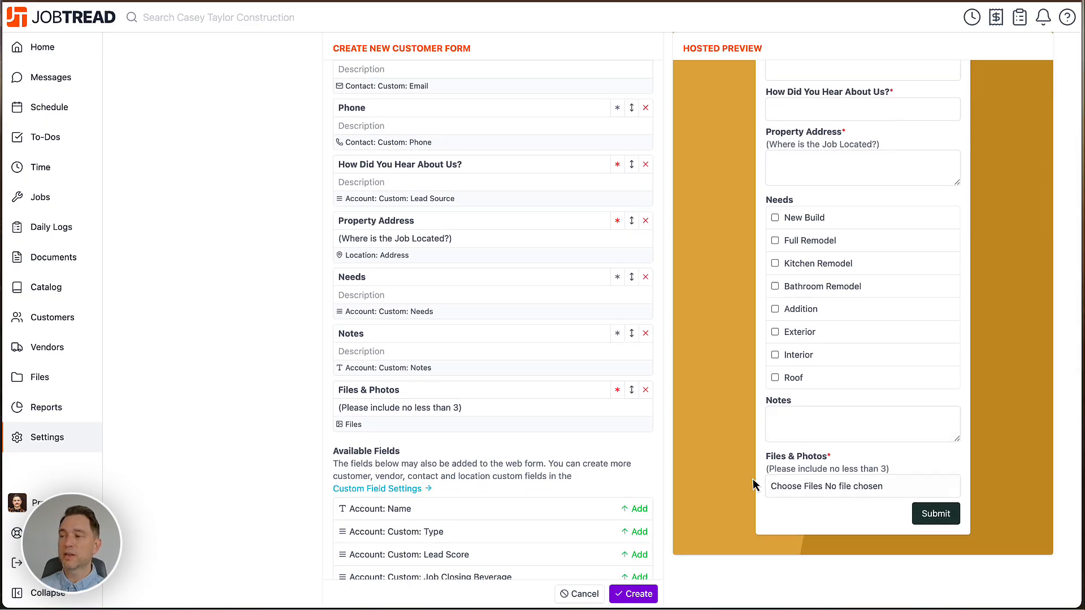
{"action": "scroll", "coordinate": [747, 496], "scroll_direction": "up", "scroll_amount": 1}
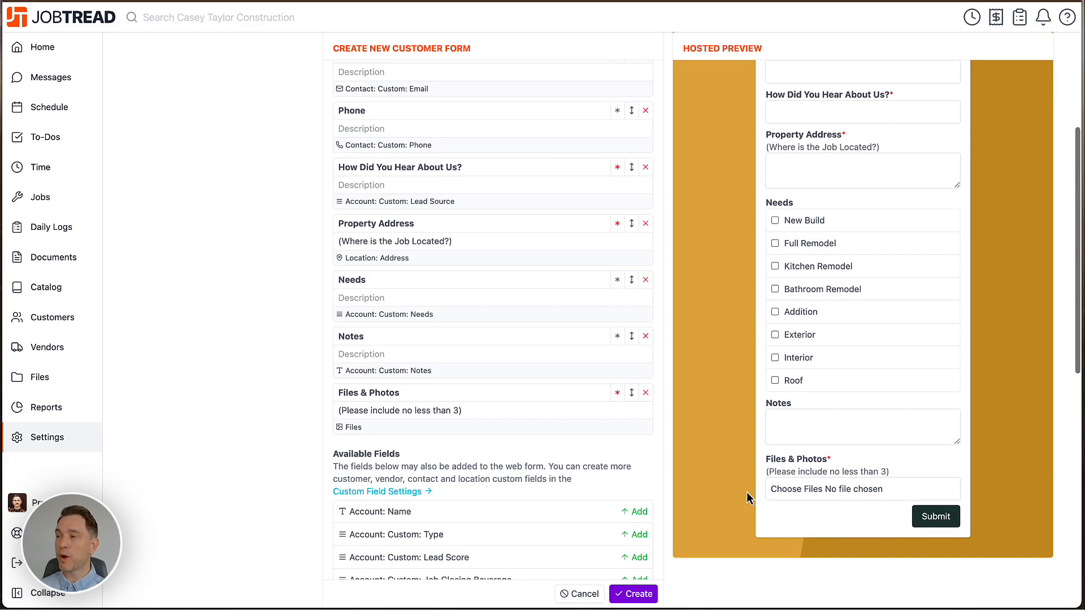
Assign the four team members with the Salesperson role to the web form.
{"action": "scroll", "coordinate": [746, 493], "scroll_direction": "up", "scroll_amount": 5}
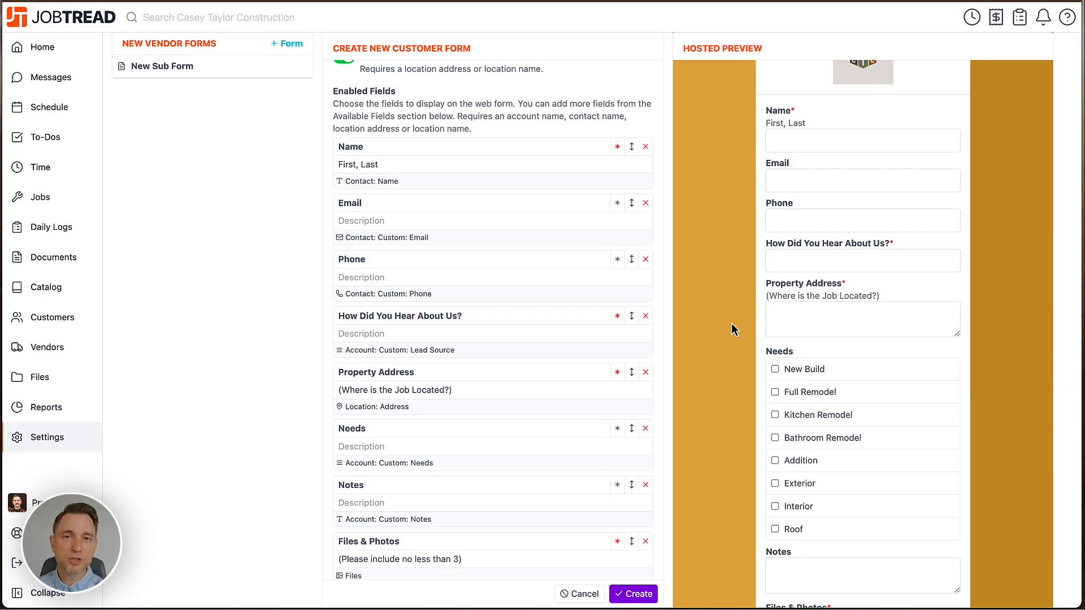
{"action": "scroll", "coordinate": [731, 323], "scroll_direction": "down", "scroll_amount": 5}
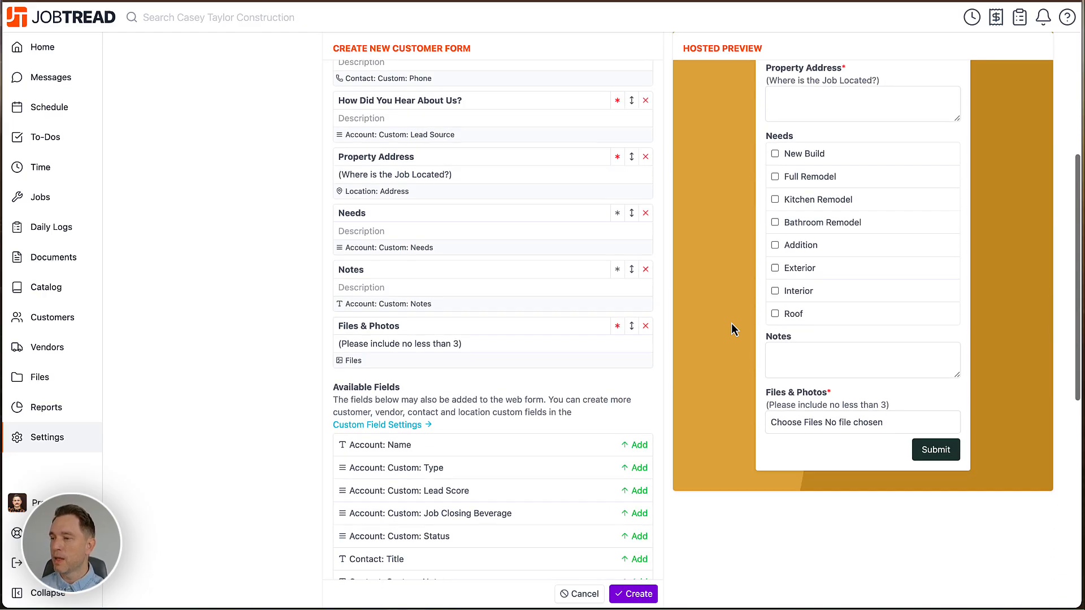
{"action": "scroll", "coordinate": [676, 493], "scroll_direction": "down", "scroll_amount": 10}
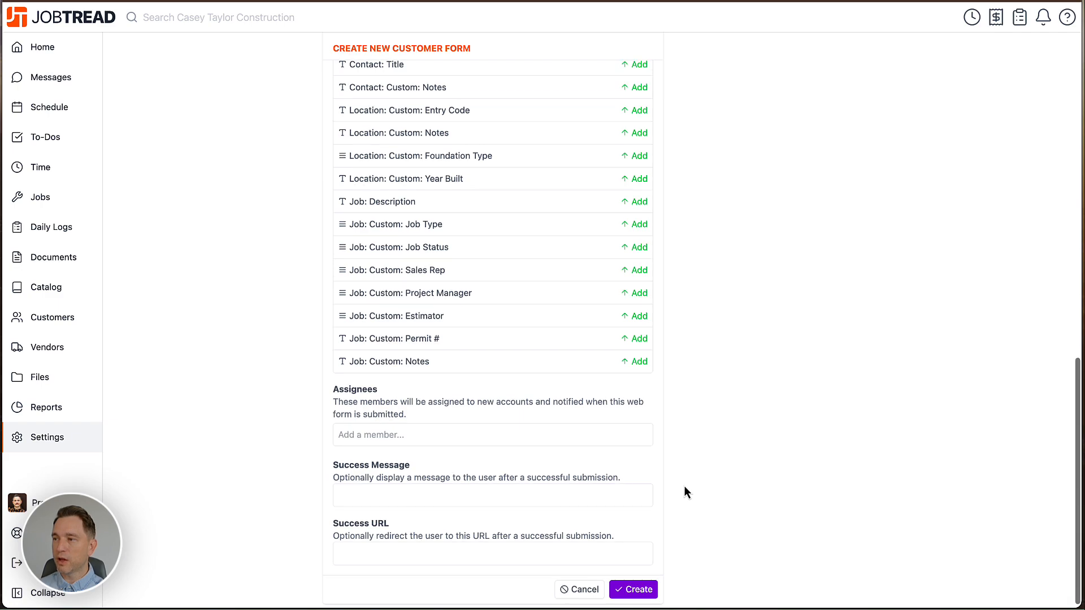
{"action": "left_click", "coordinate": [430, 438]}
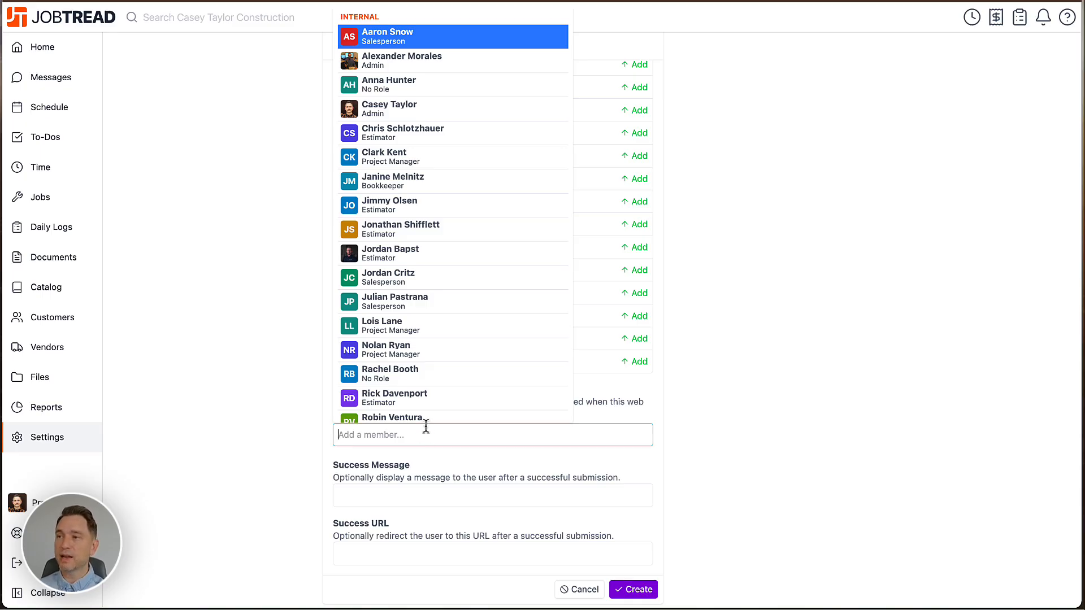
{"action": "left_click", "coordinate": [412, 36]}
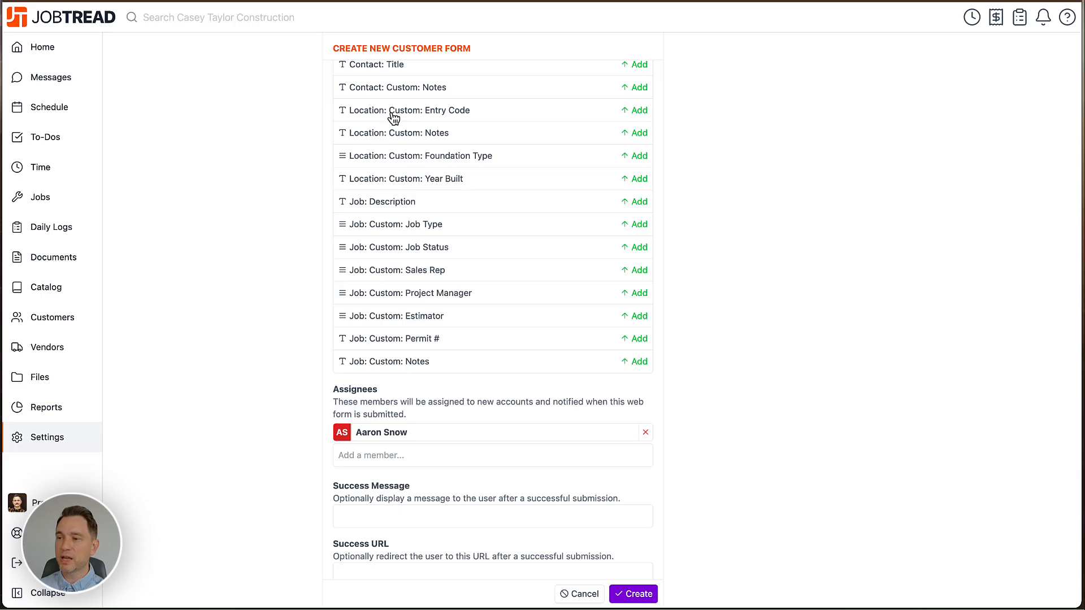
{"action": "left_click", "coordinate": [412, 455]}
{"action": "scroll", "coordinate": [421, 339], "scroll_direction": "down", "scroll_amount": 1}
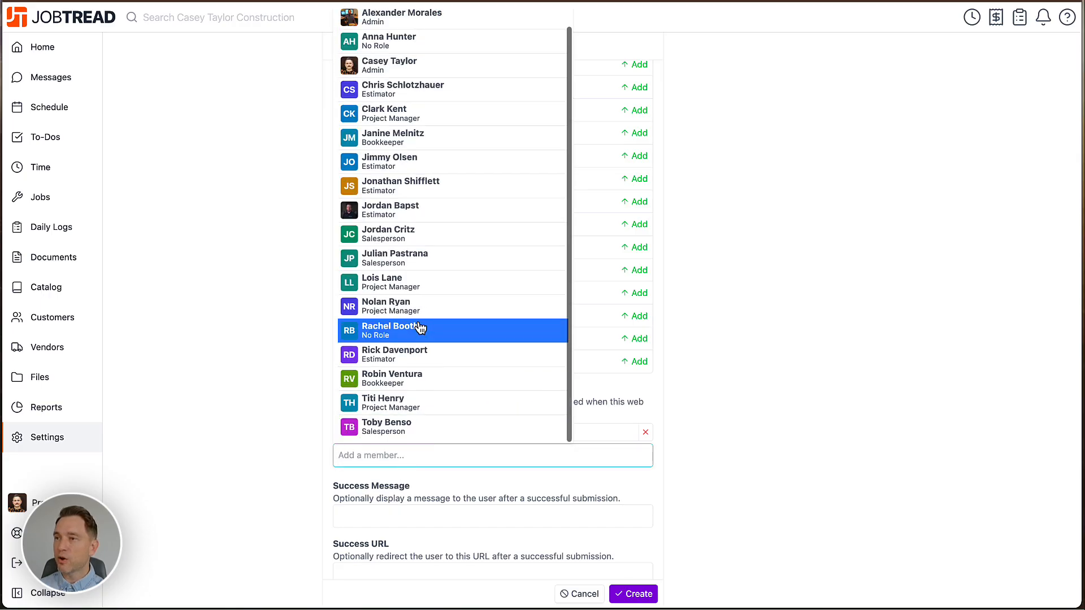
{"action": "left_click", "coordinate": [417, 233]}
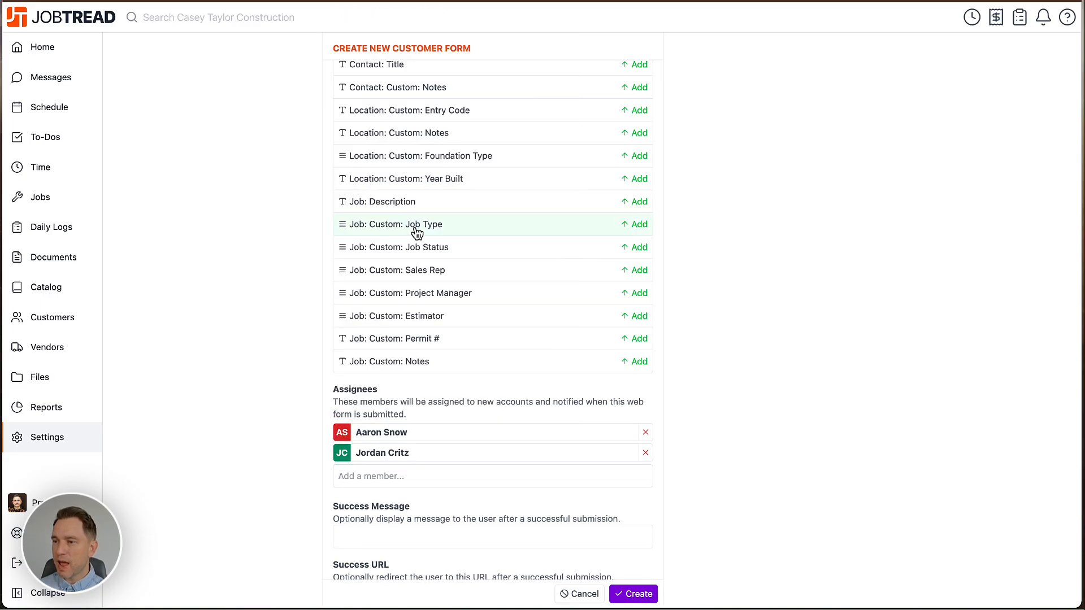
{"action": "left_click", "coordinate": [387, 476]}
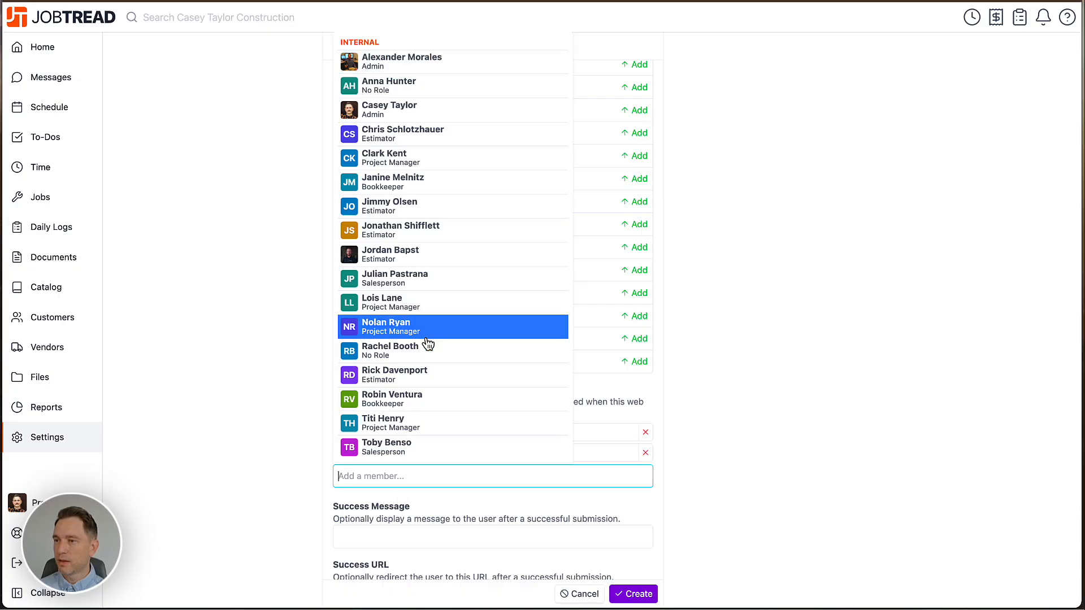
{"action": "left_click", "coordinate": [429, 280]}
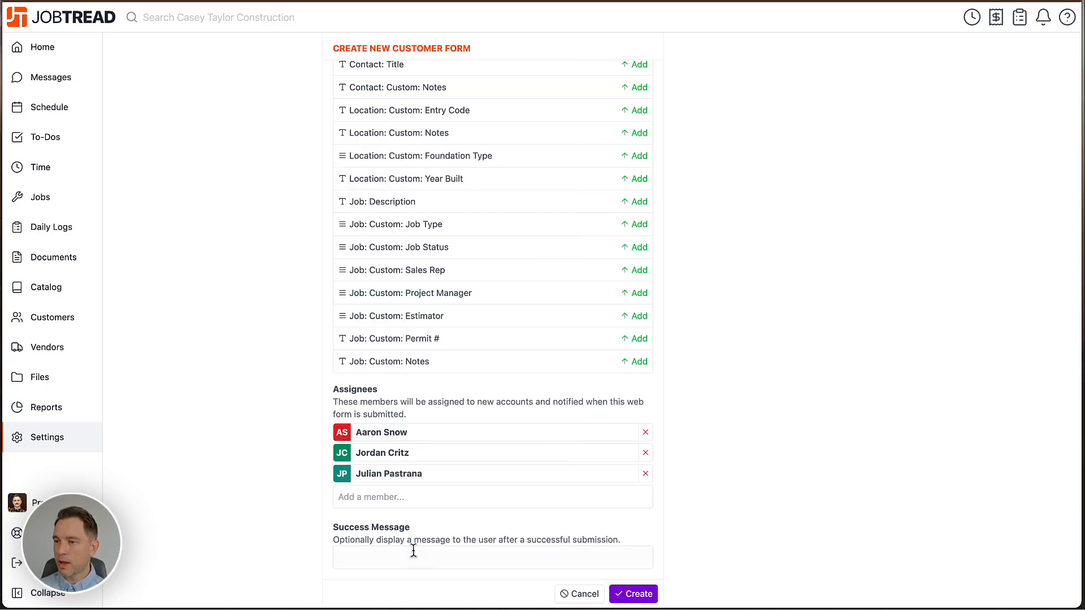
{"action": "left_click", "coordinate": [413, 498]}
{"action": "left_click", "coordinate": [424, 479]}
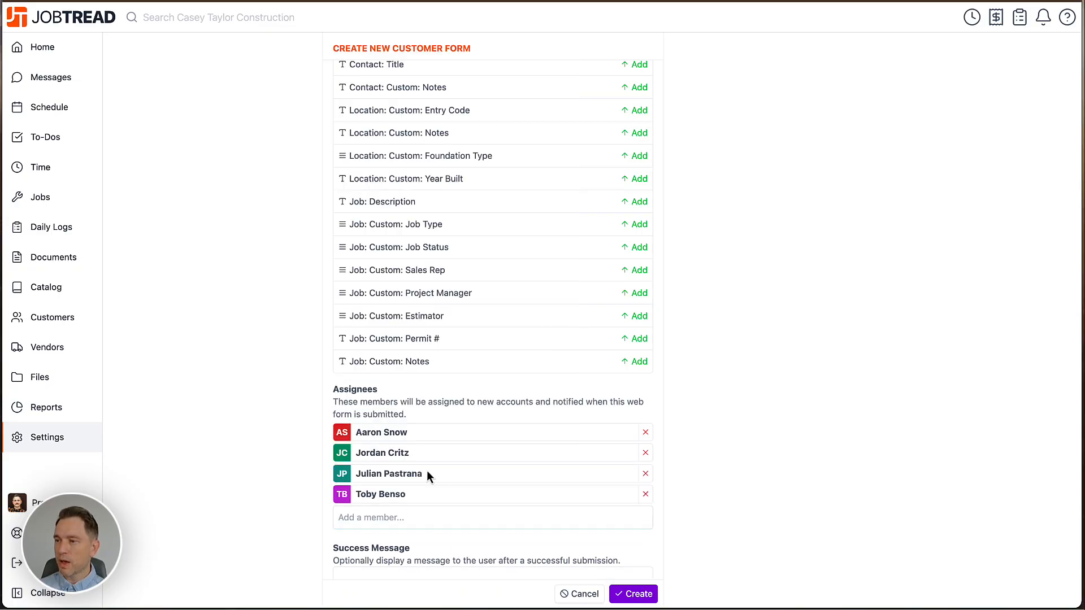
Set the success message to "Thank you for that information! One of our team members will be getting to you within 24 hours!".
{"action": "scroll", "coordinate": [681, 481], "scroll_direction": "down", "scroll_amount": 3}
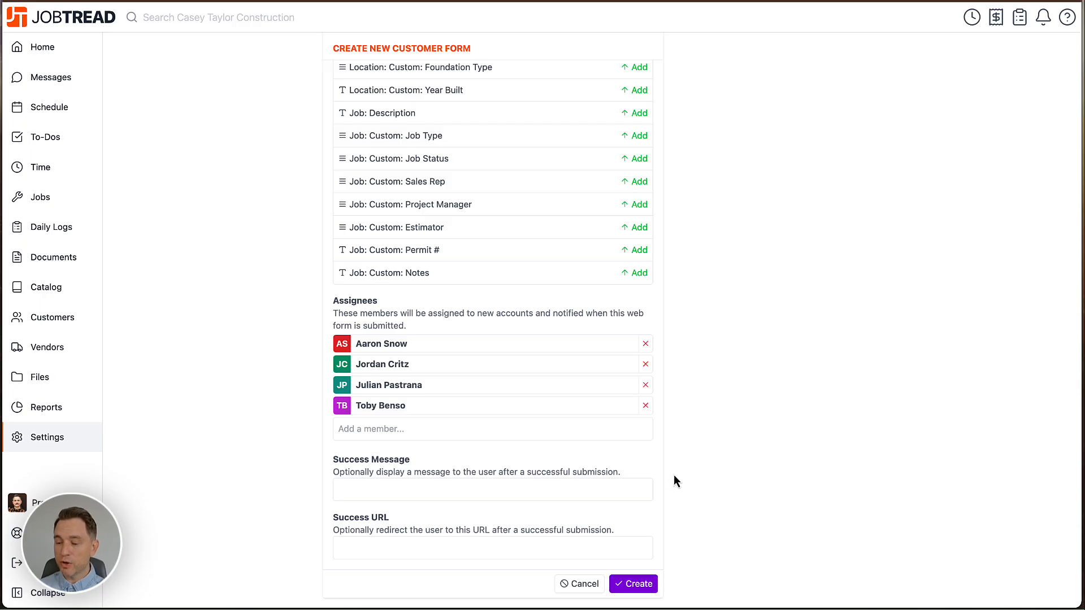
{"action": "scroll", "coordinate": [675, 475], "scroll_direction": "up", "scroll_amount": 1}
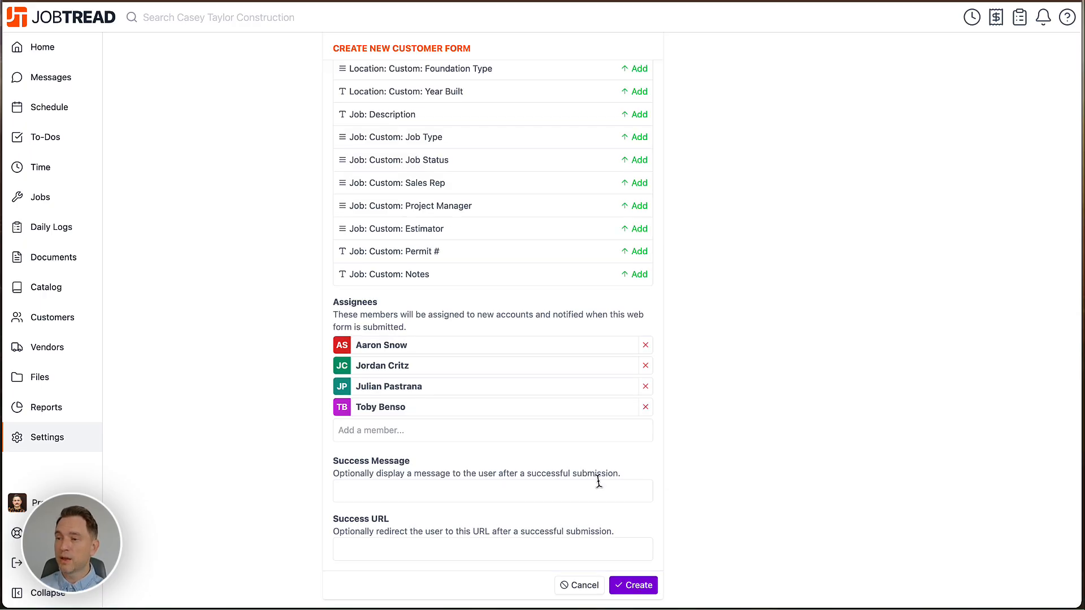
{"action": "left_click", "coordinate": [485, 487]}
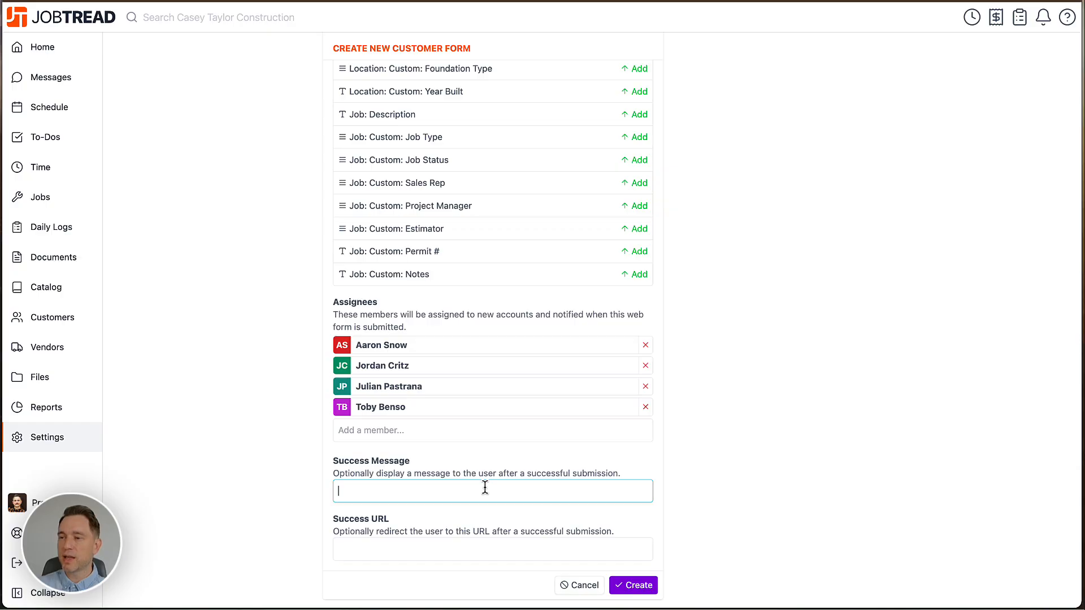
{"action": "type", "text": "Thank you for that informa"}
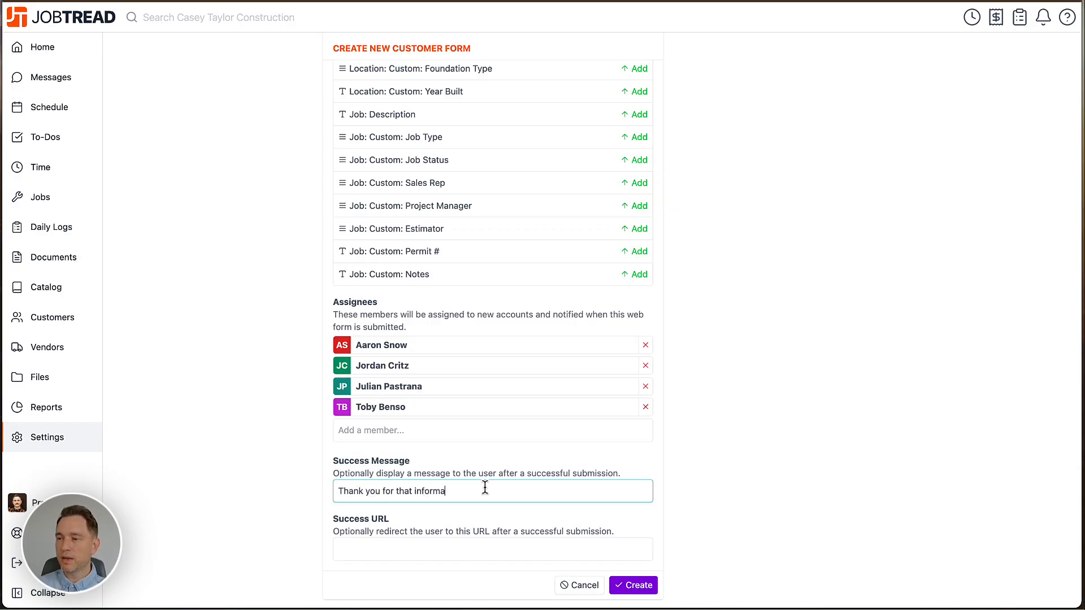
{"action": "type", "text": "tion! One of our team members will be "}
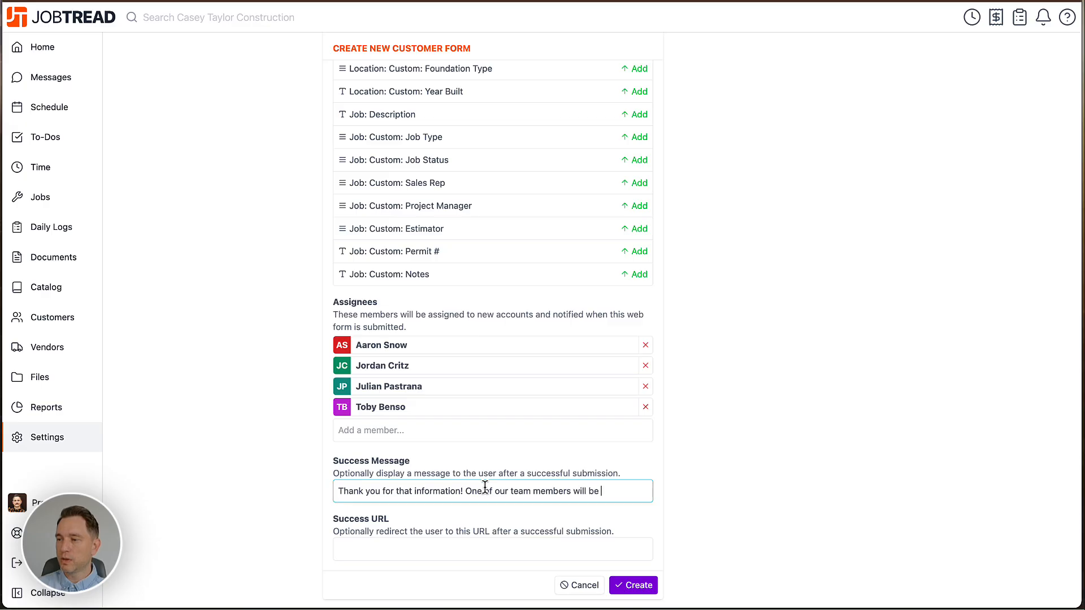
{"action": "type", "text": "getting to you within 2"}
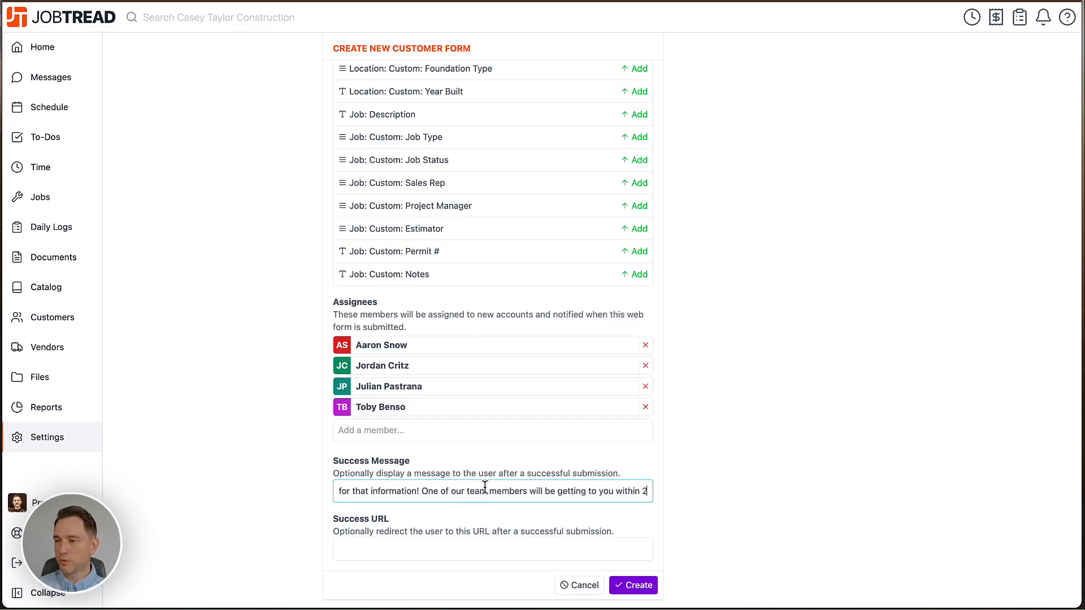
{"action": "type", "text": "4 hours!"}
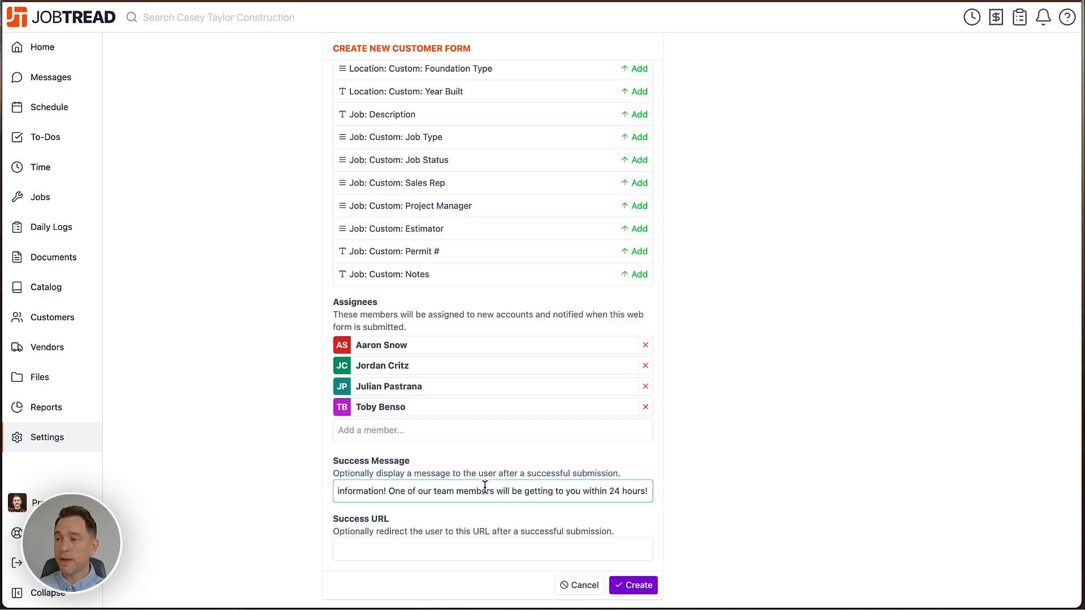
Set the success URL to jobtread.com and create the web form.
{"action": "left_click", "coordinate": [445, 543]}
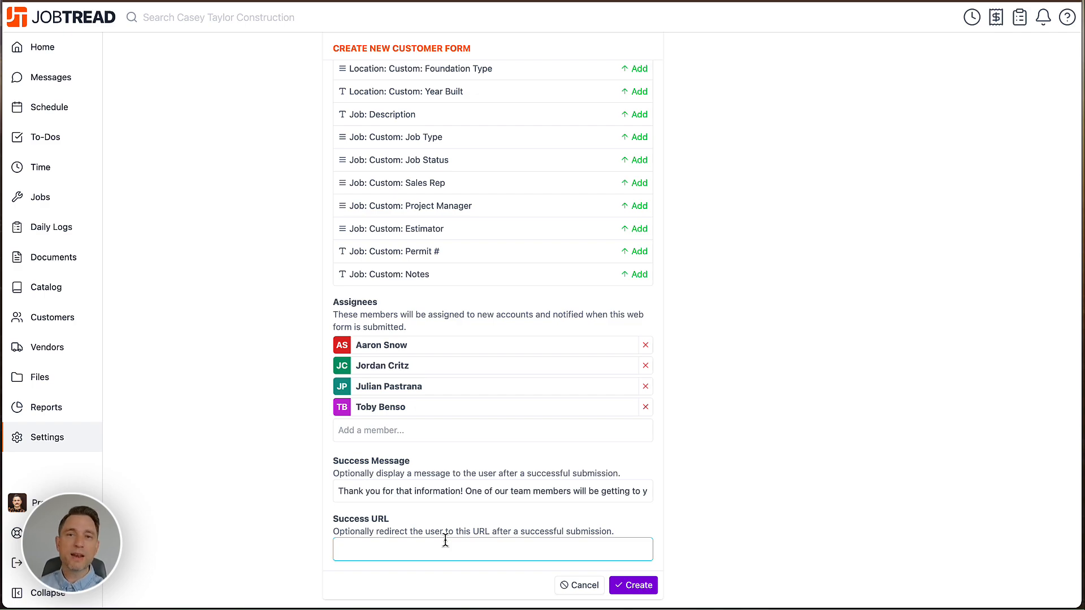
{"action": "type", "text": "jobt"}
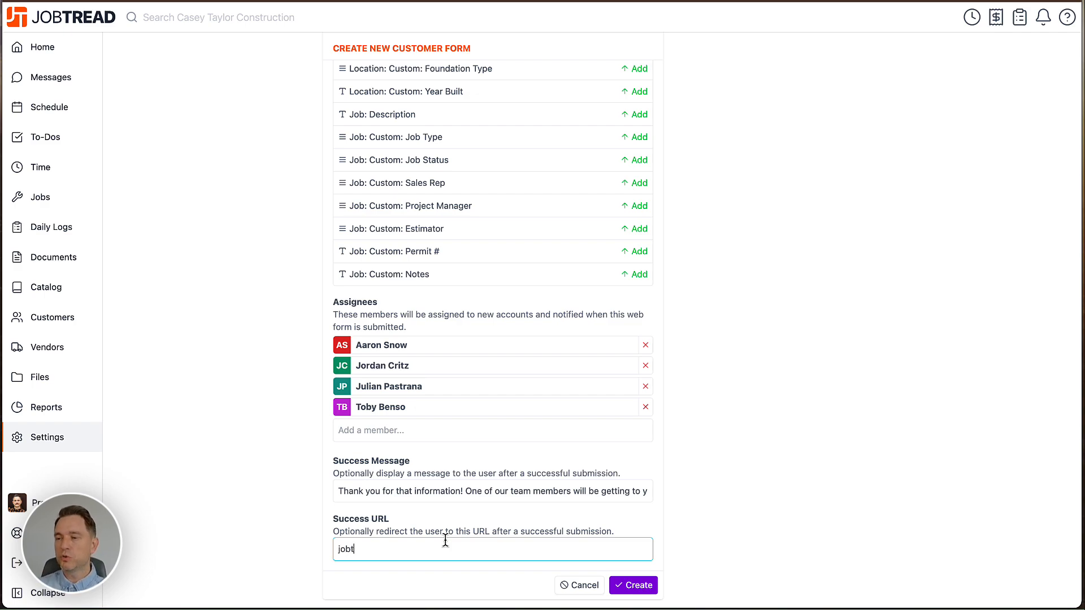
{"action": "type", "text": "read.com"}
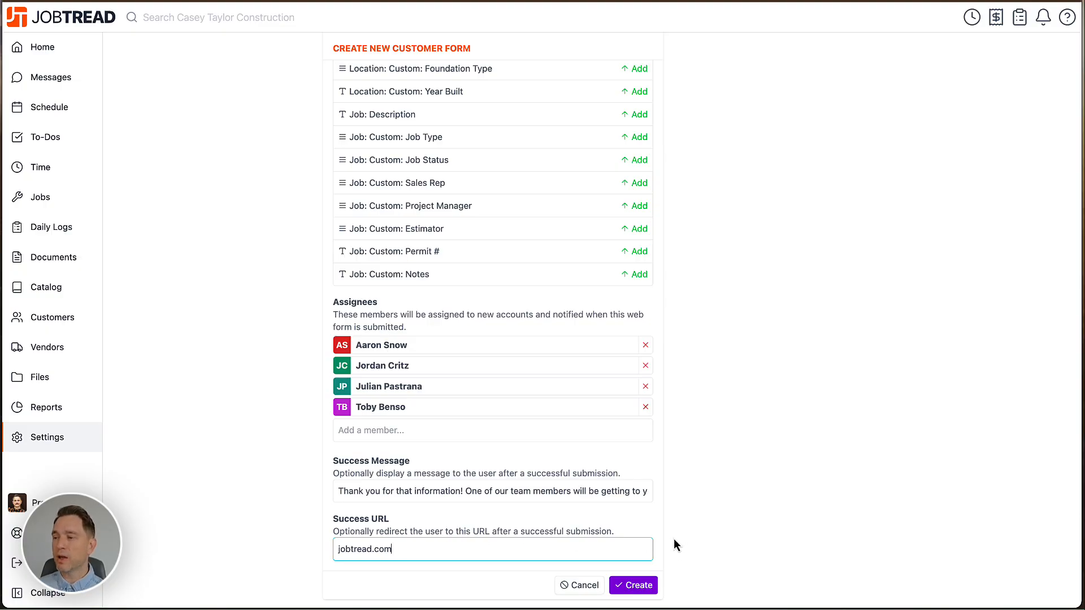
{"action": "left_click", "coordinate": [634, 586]}
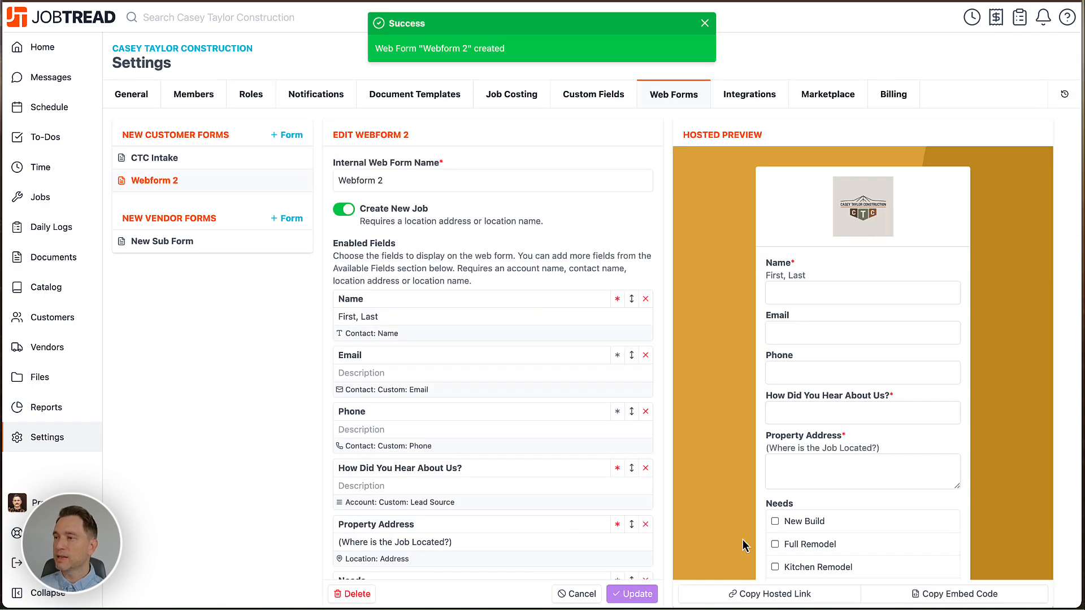
Copy the hosted link of Webform 2 to the clipboard.
{"action": "scroll", "coordinate": [744, 546], "scroll_direction": "down", "scroll_amount": 3}
{"action": "scroll", "coordinate": [743, 545], "scroll_direction": "down", "scroll_amount": 5}
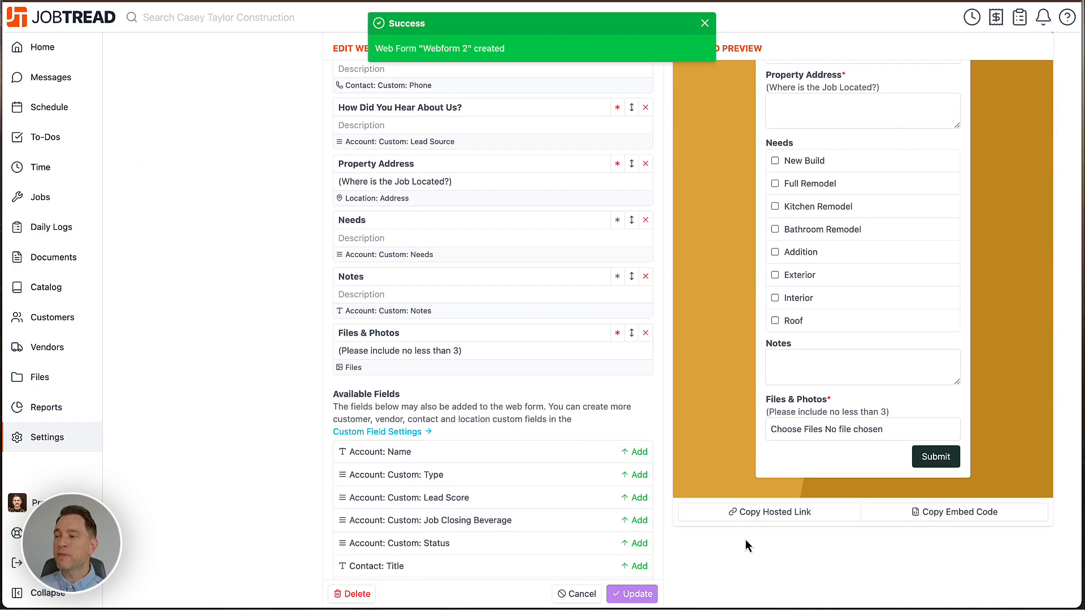
{"action": "left_click", "coordinate": [769, 513]}
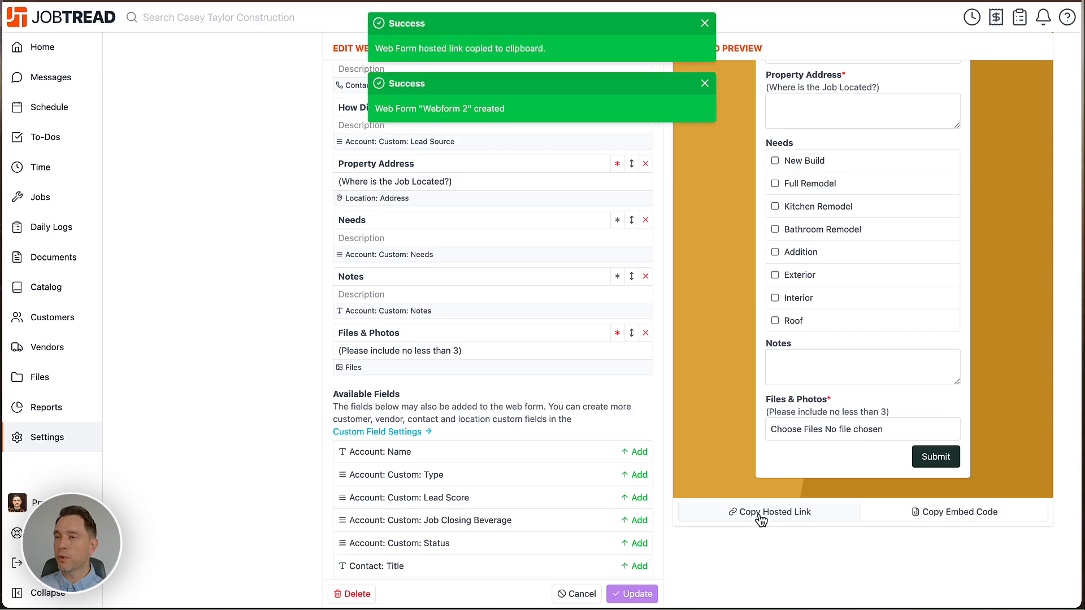
Open the copied hosted link in a new browser tab, look over the live form, and close the tab.
{"action": "key", "text": "ctrl+t"}
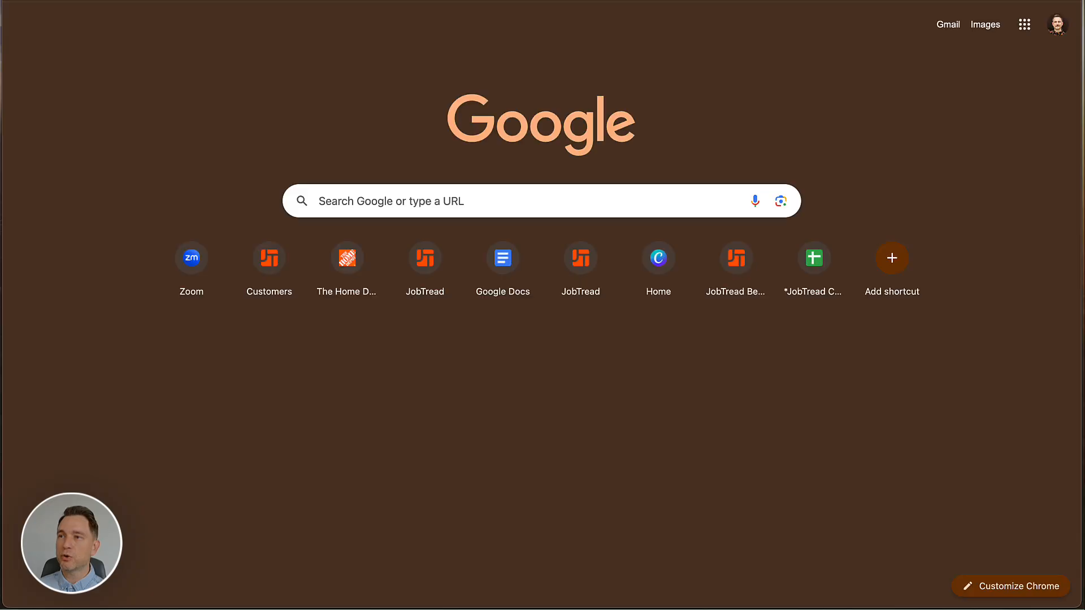
{"action": "key", "text": "ctrl+v"}
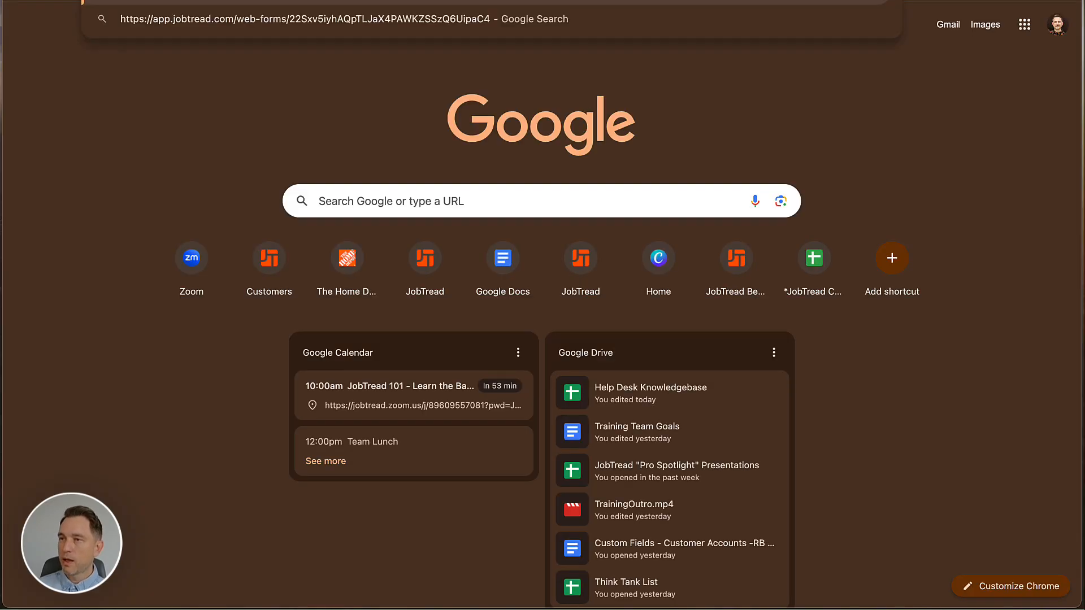
{"action": "key", "text": "Return"}
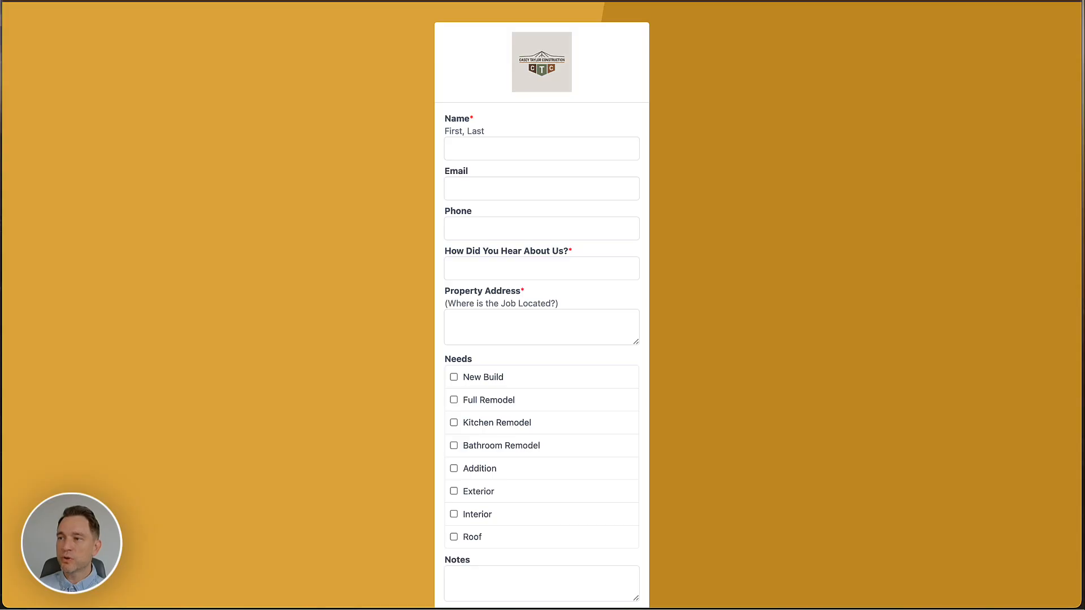
{"action": "scroll", "coordinate": [301, 106], "scroll_direction": "down", "scroll_amount": 2}
{"action": "scroll", "coordinate": [300, 106], "scroll_direction": "up", "scroll_amount": 2}
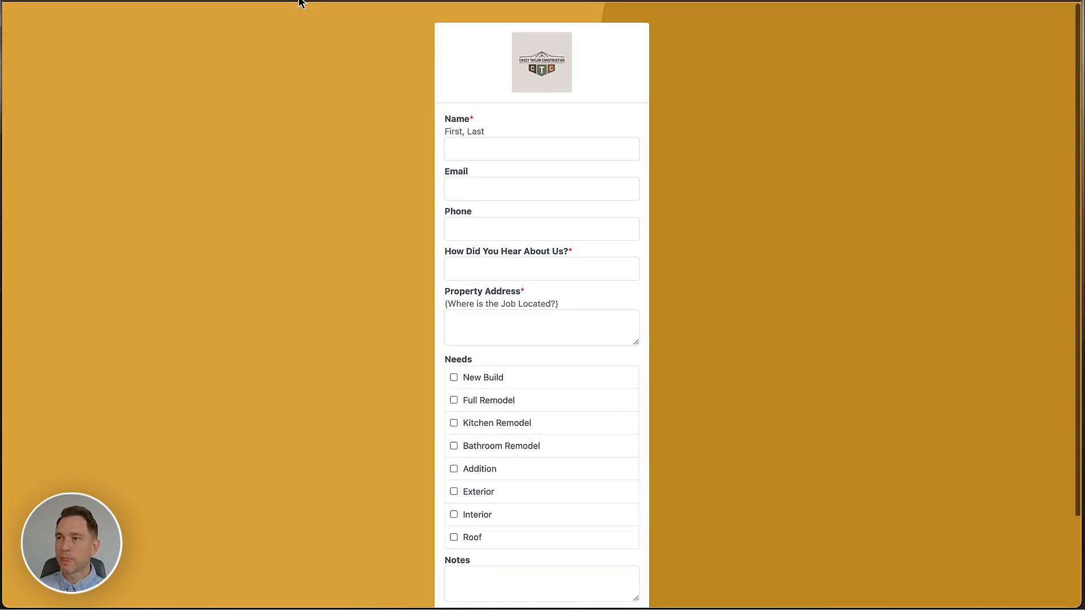
{"action": "key", "text": "super+w"}
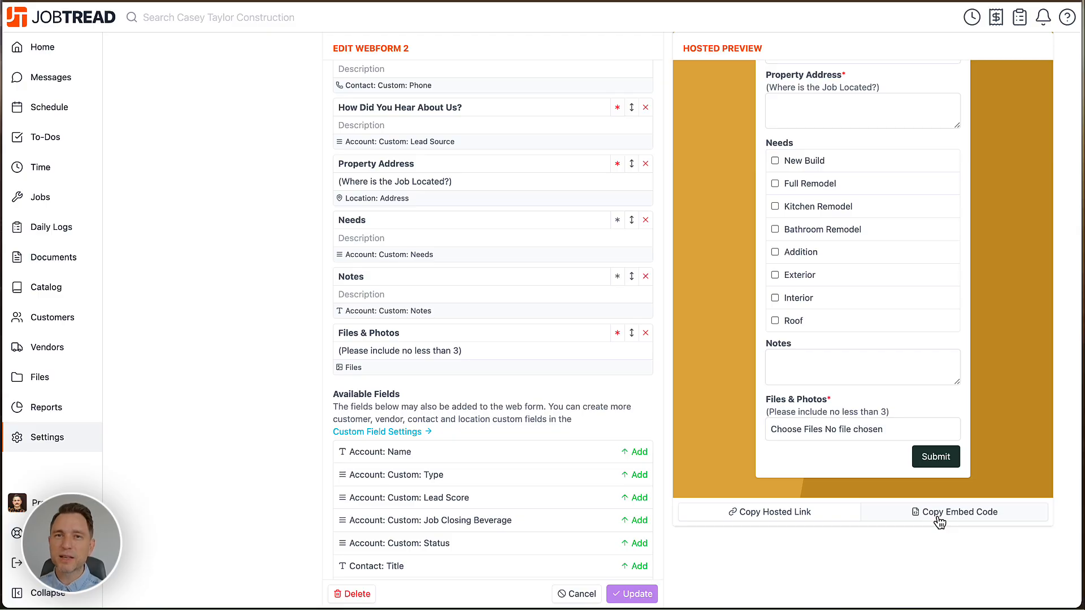
{"action": "scroll", "coordinate": [939, 521], "scroll_direction": "up", "scroll_amount": 5}
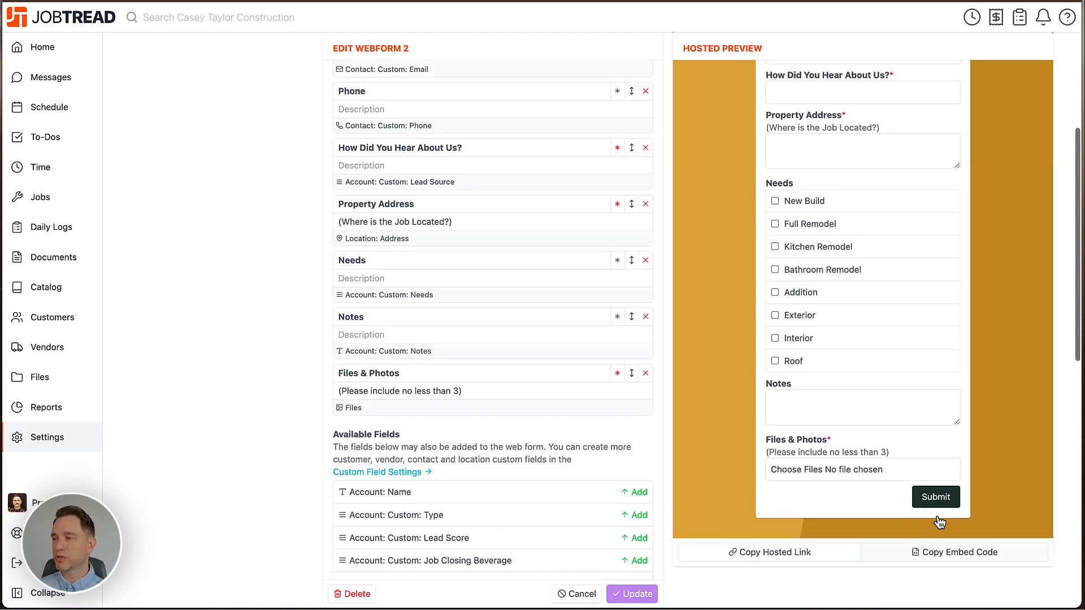
{"action": "scroll", "coordinate": [993, 528], "scroll_direction": "down", "scroll_amount": 4}
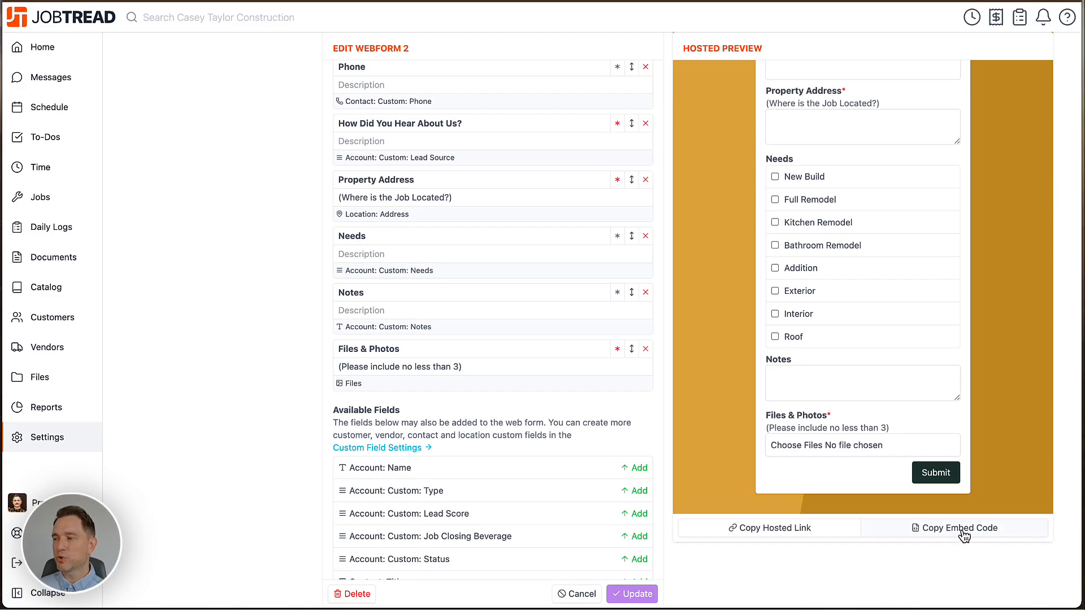
{"action": "scroll", "coordinate": [938, 536], "scroll_direction": "down", "scroll_amount": 2}
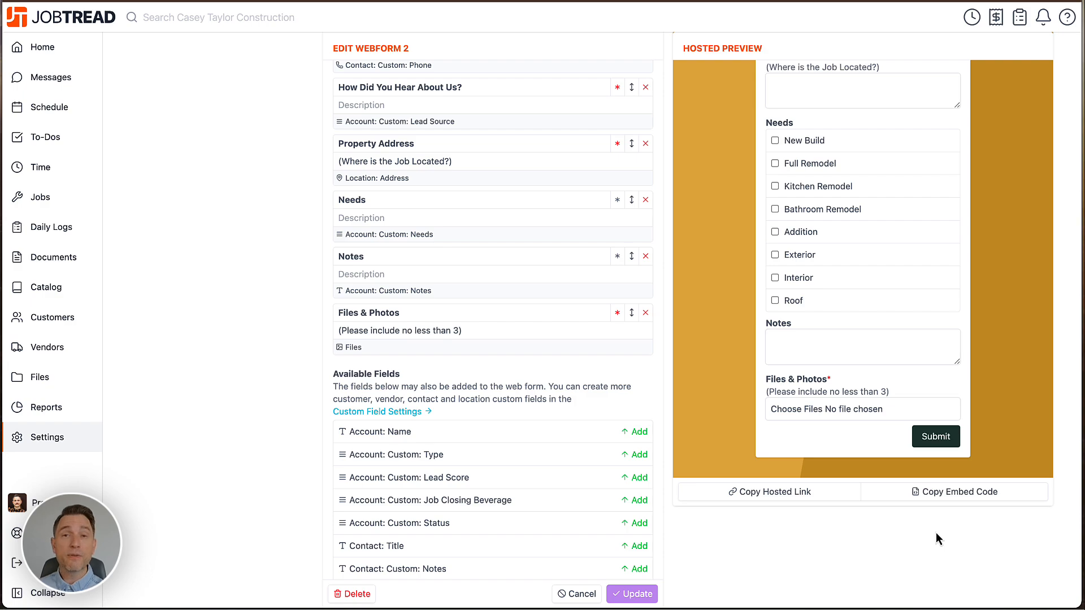